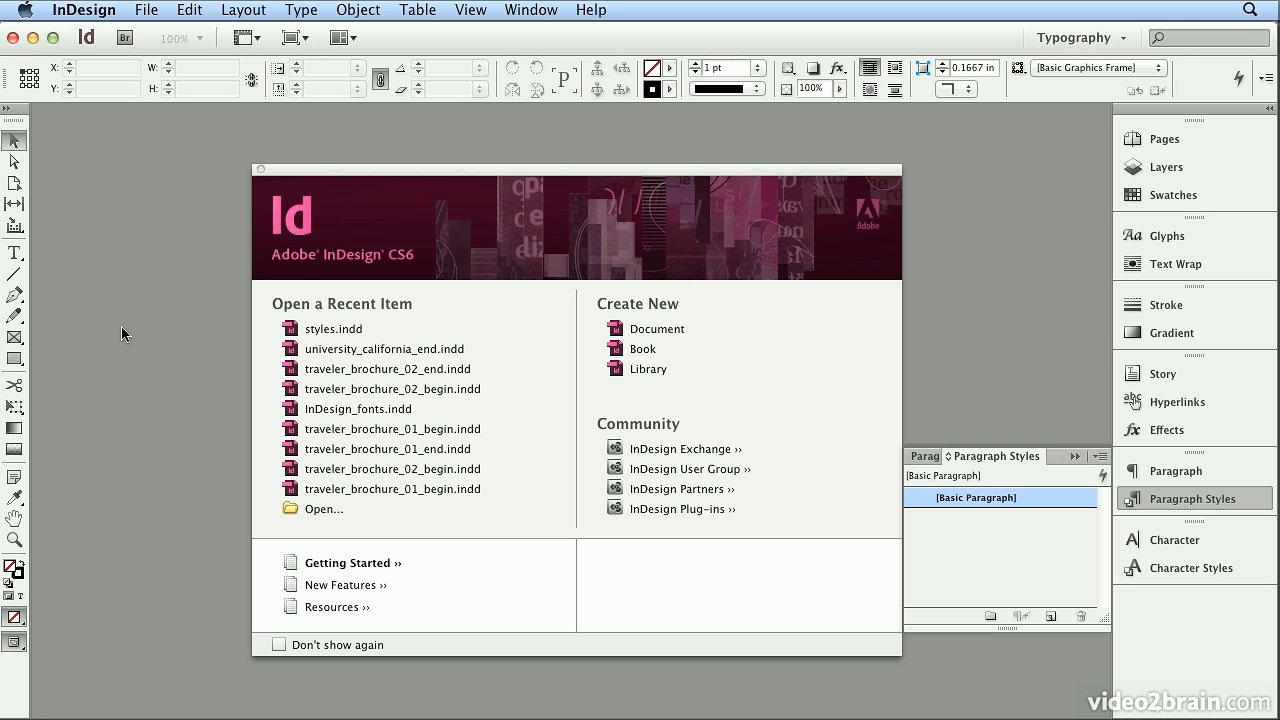
# Step: Create a new one-page Letter print document using the letter 1in preset with 1 in margins
pyautogui.click(150, 11)
pyautogui.moveTo(252, 35)
pyautogui.click(380, 40)
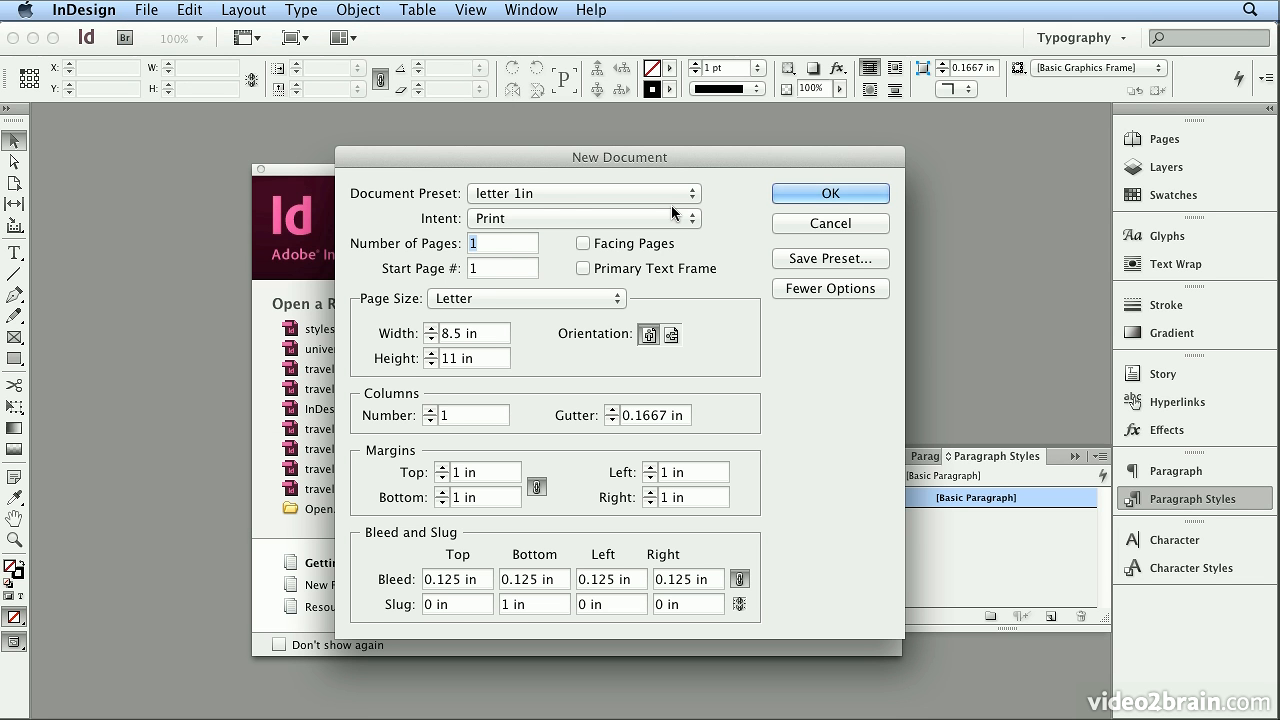
pyautogui.click(668, 196)
pyautogui.click(668, 195)
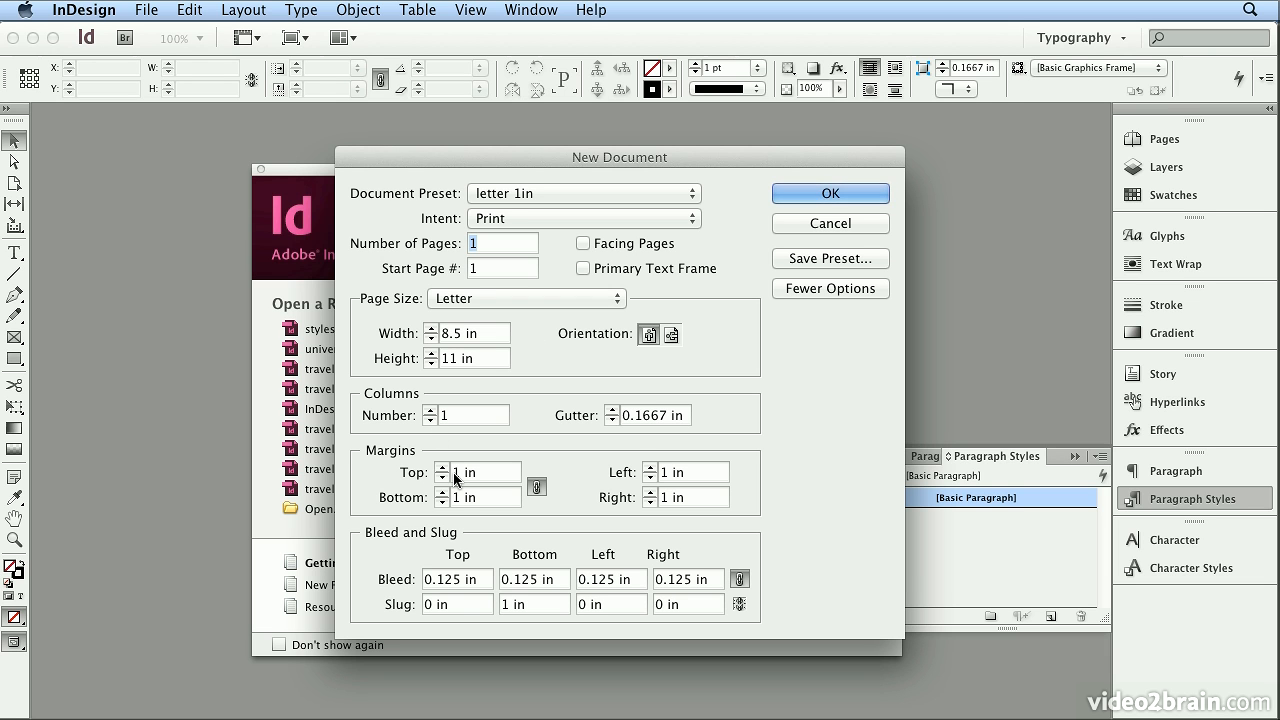
pyautogui.click(834, 195)
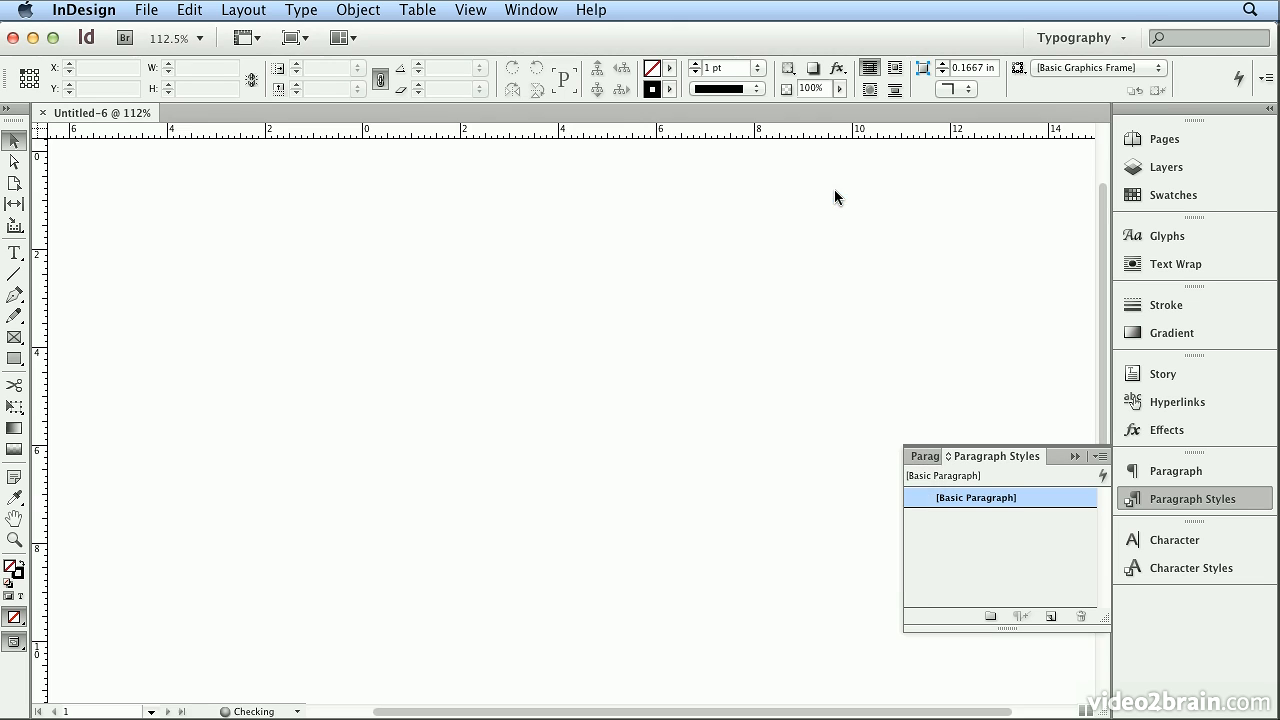
# Step: Place file_formats.doc from the text_files folder and autoflow it from the upper-left margin corner of page 1
pyautogui.click(150, 10)
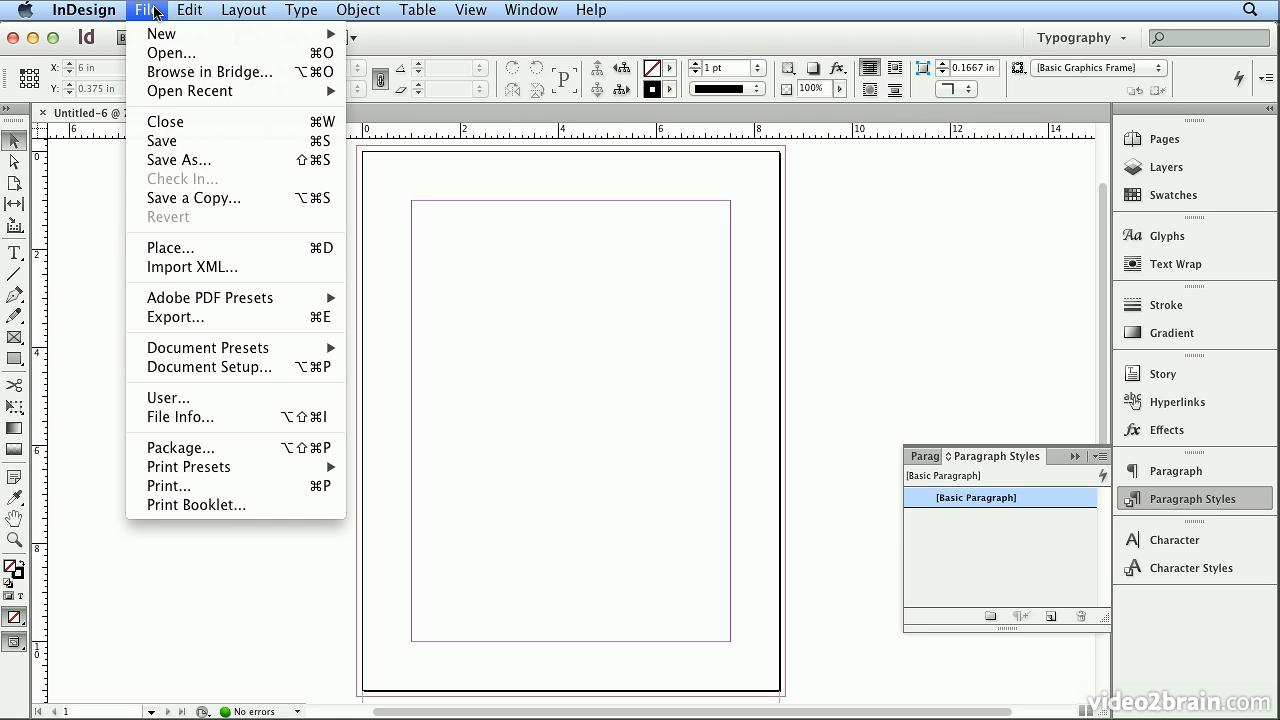
pyautogui.click(160, 250)
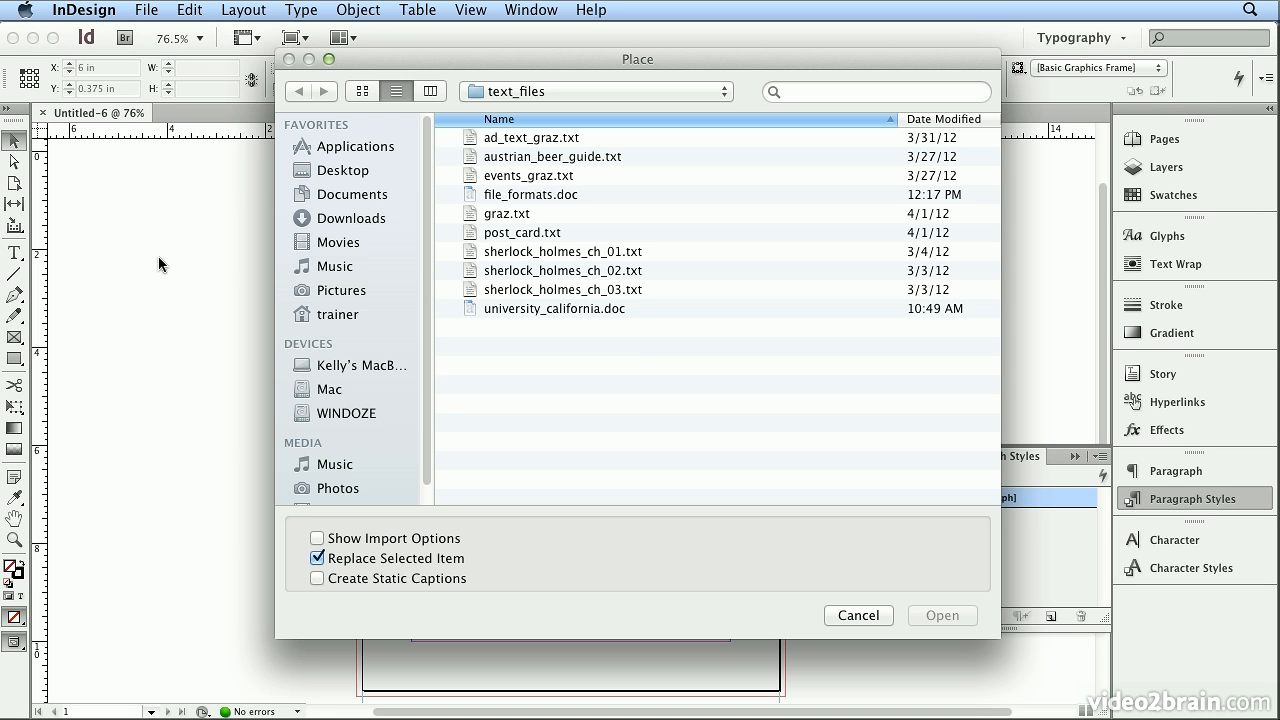
pyautogui.click(560, 93)
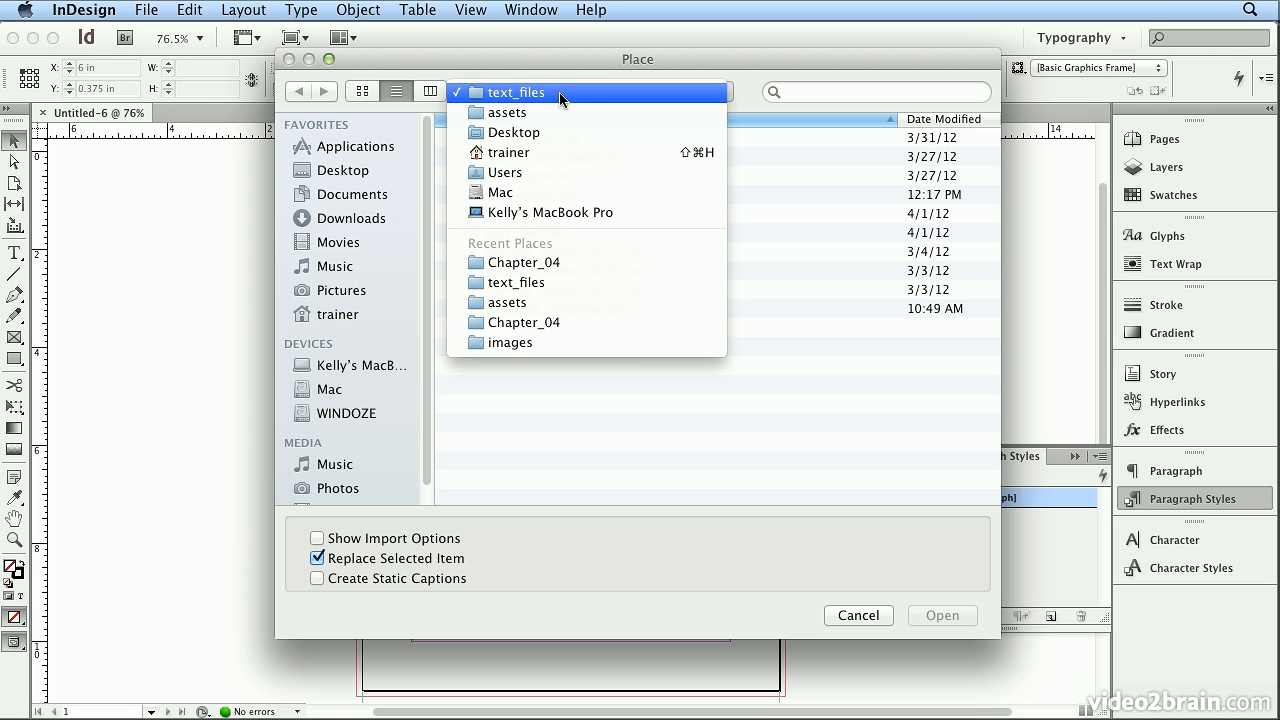
pyautogui.click(559, 92)
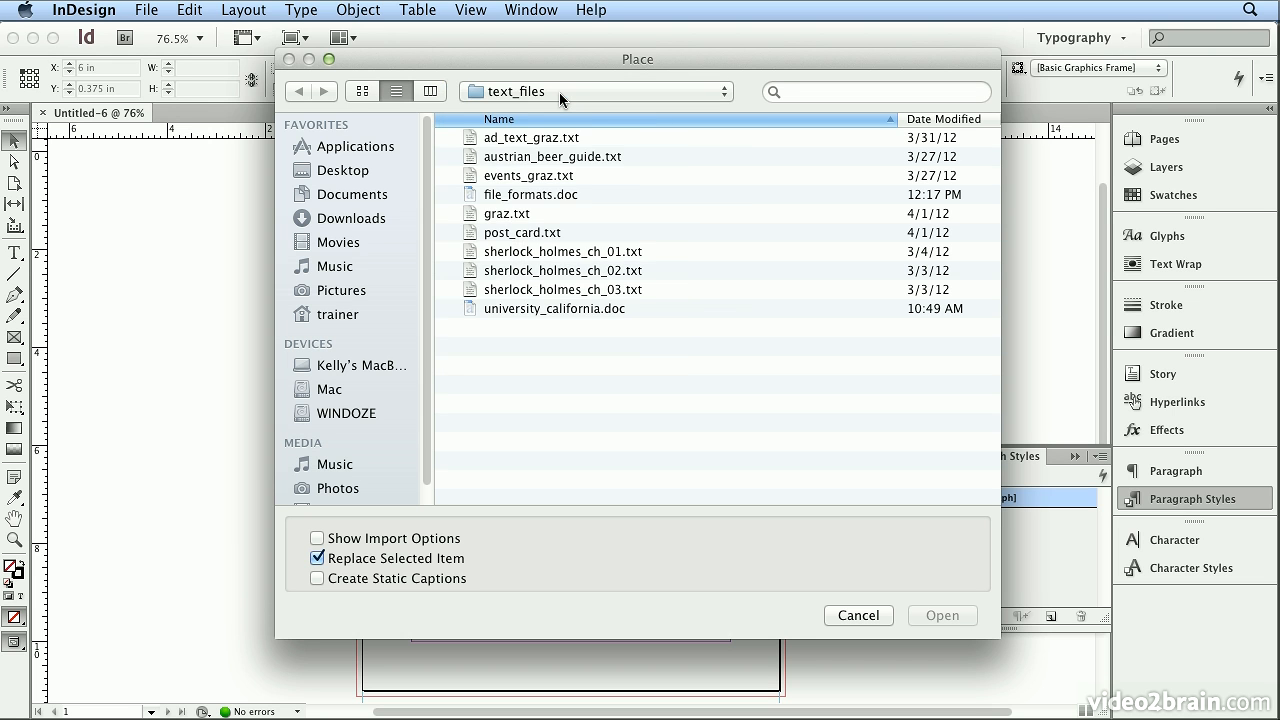
pyautogui.click(537, 196)
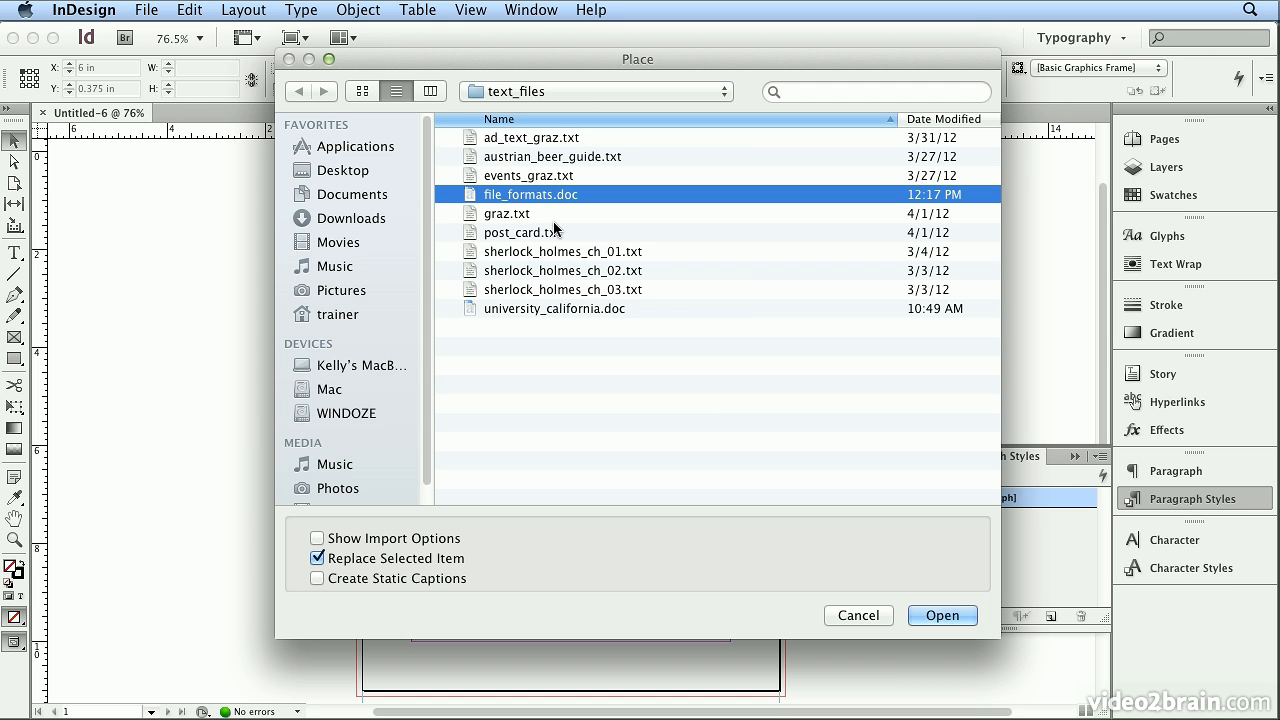
pyautogui.click(943, 614)
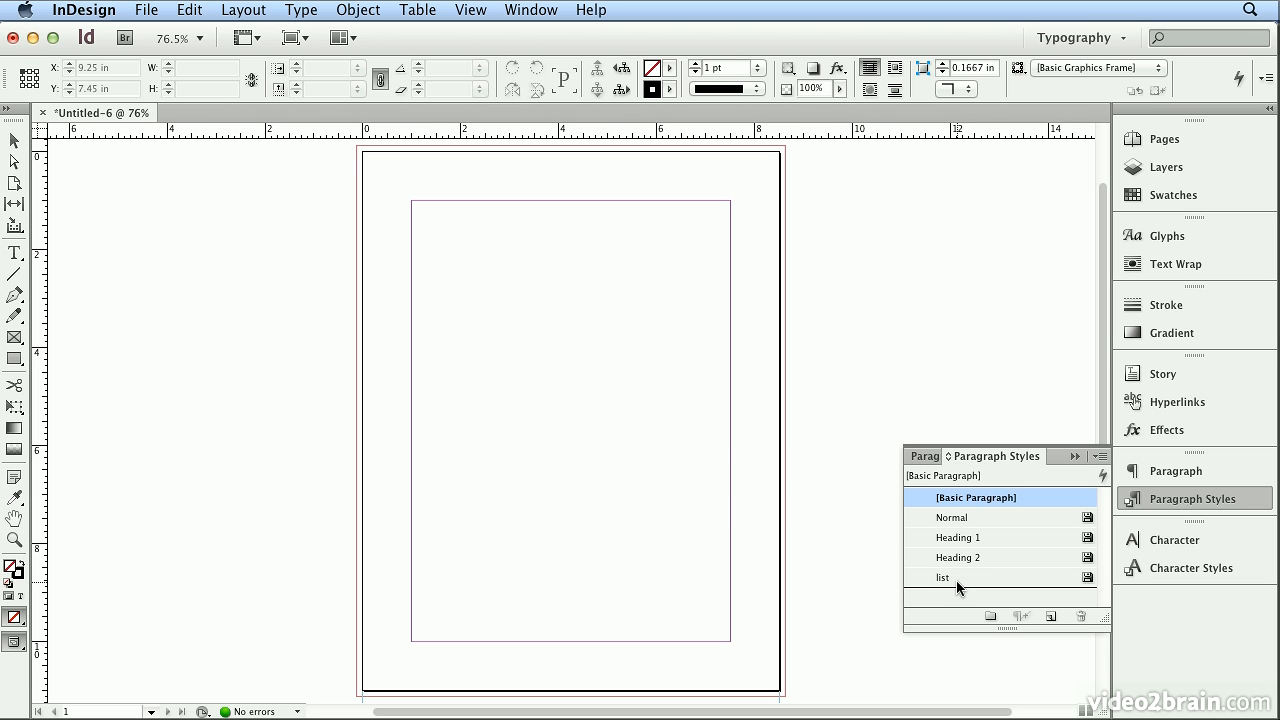
pyautogui.click(413, 203)
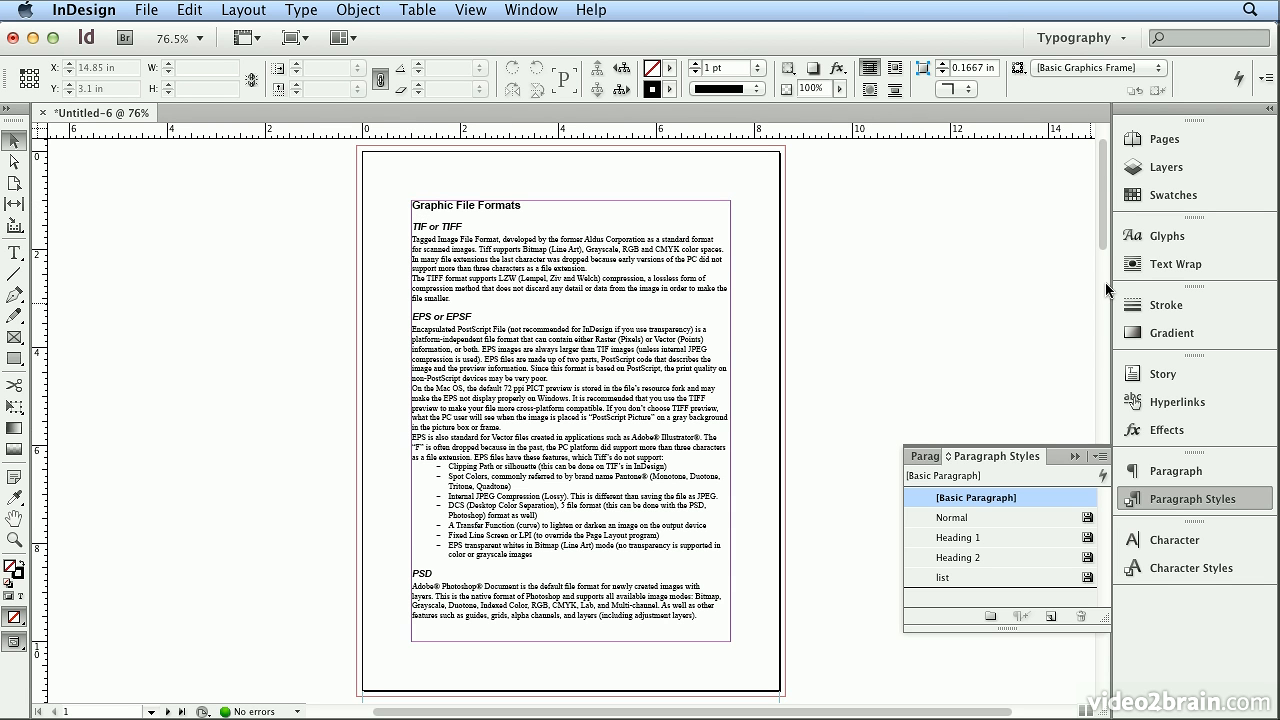
# Step: Review the document's pages, then inspect the "Graphic File Formats" heading's character formatting and paragraph style
pyautogui.click(1162, 144)
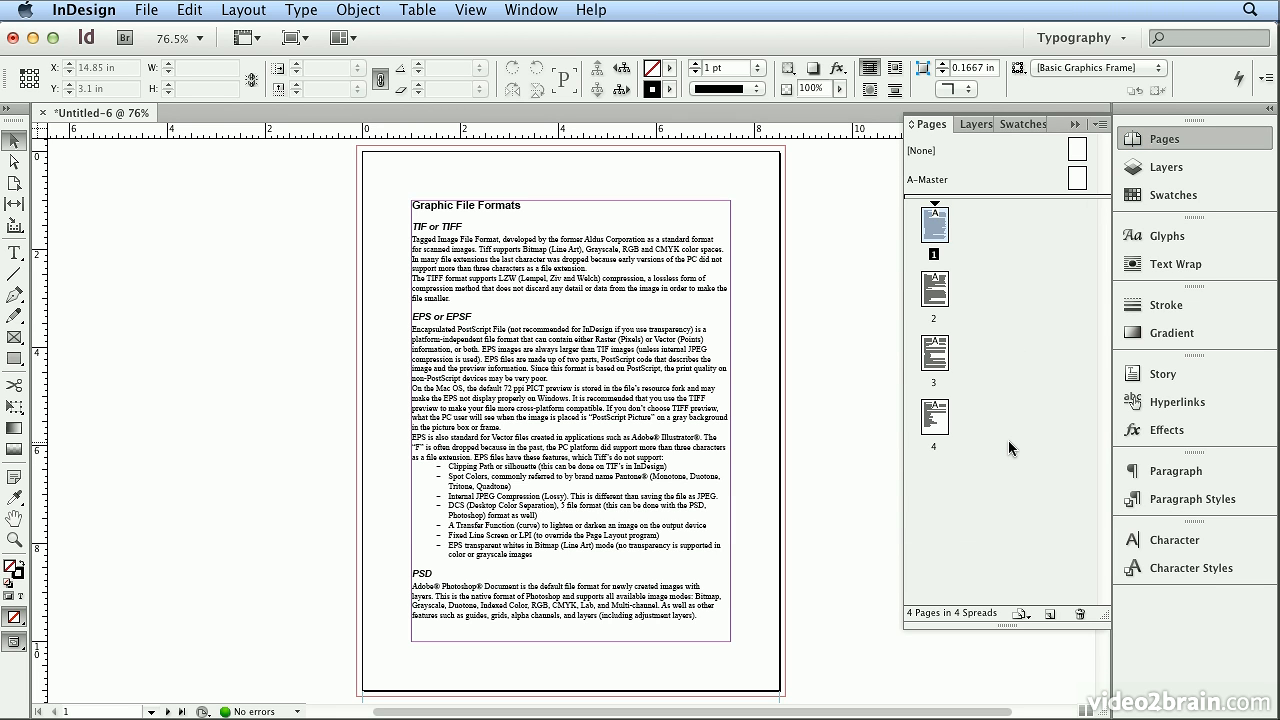
pyautogui.doubleClick(517, 207)
pyautogui.write('s')
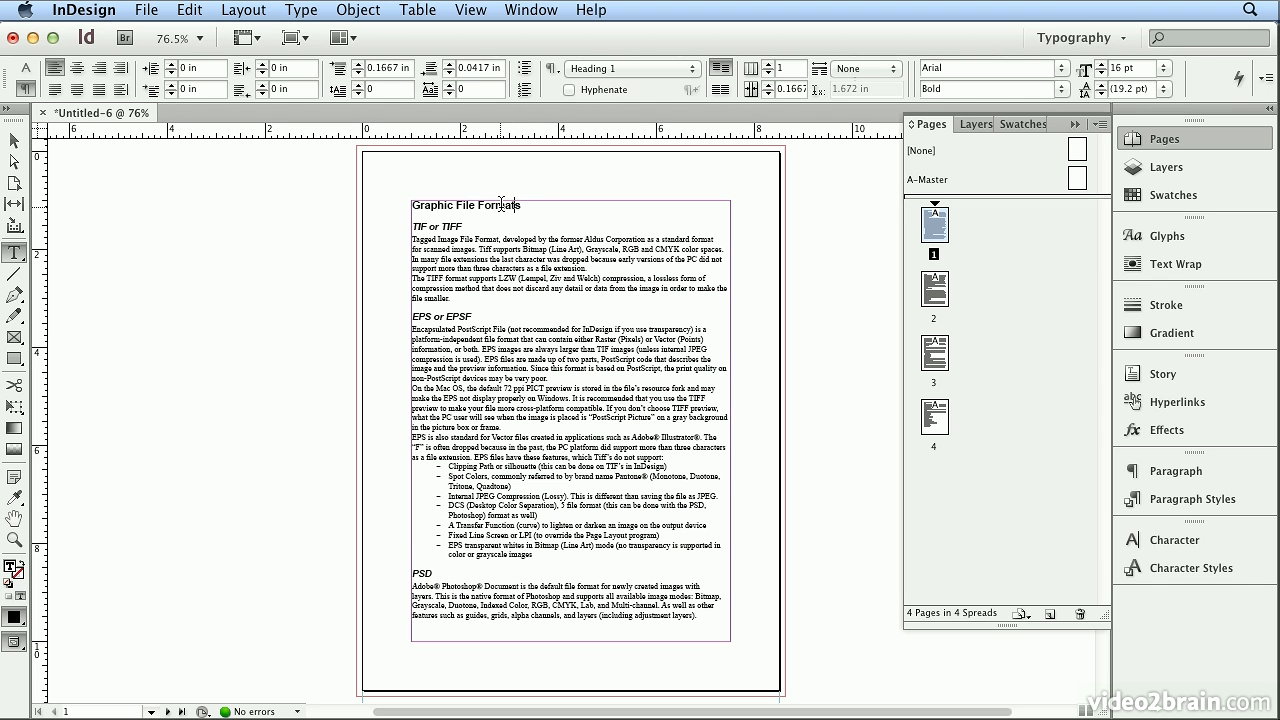
pyautogui.click(26, 67)
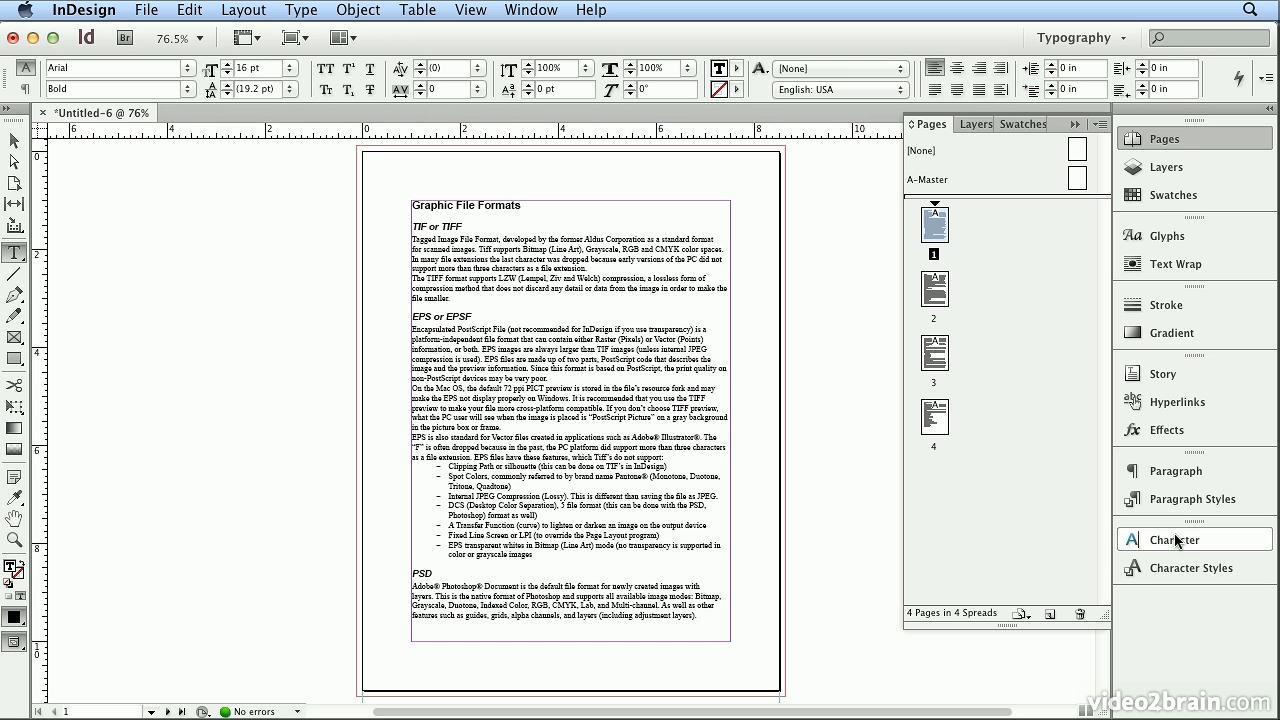
pyautogui.click(1190, 499)
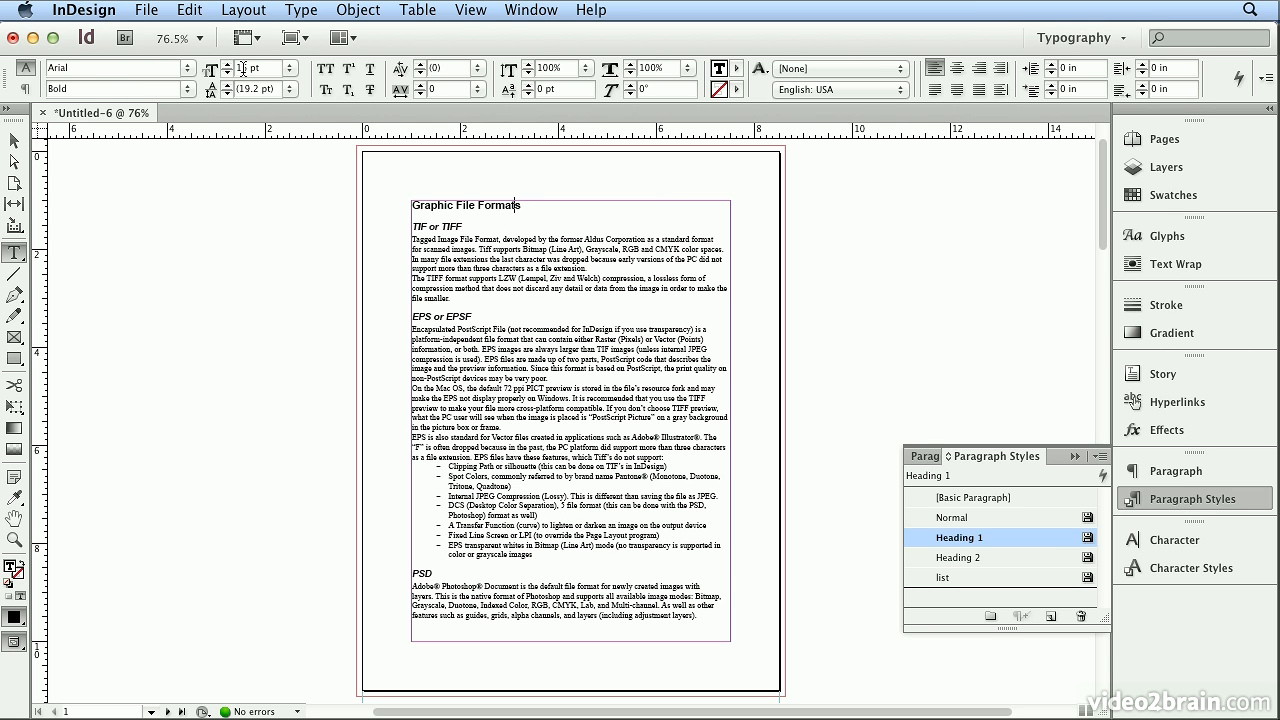
# Step: Inspect the styles and formatting of the "TIF or TIFF" subheading, the body text and the dashed list, including its paragraph settings
pyautogui.click(460, 228)
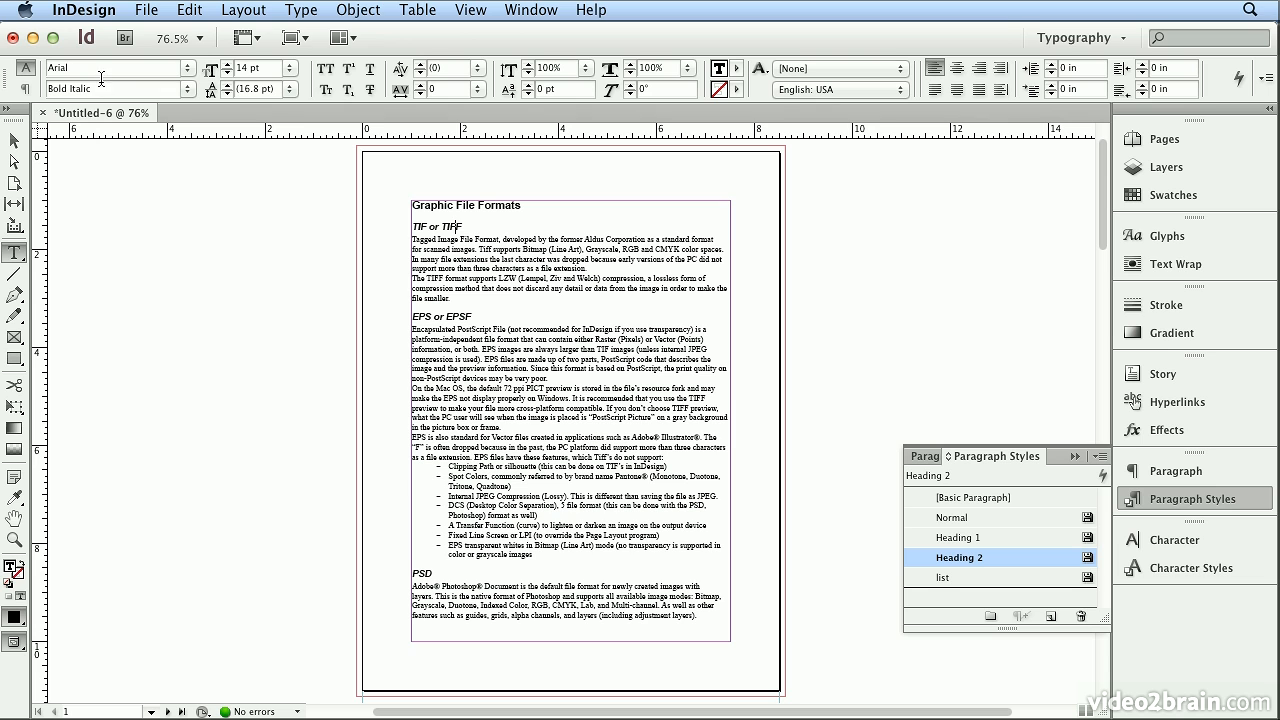
pyautogui.click(642, 378)
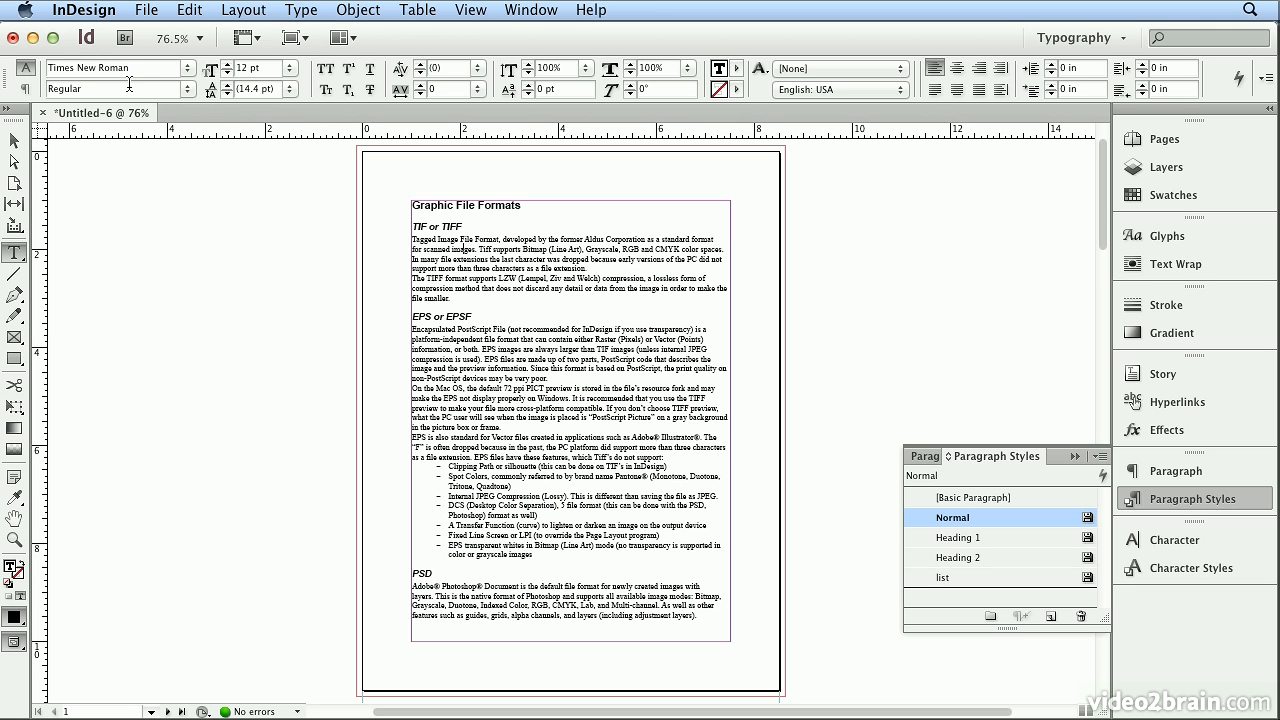
pyautogui.click(499, 494)
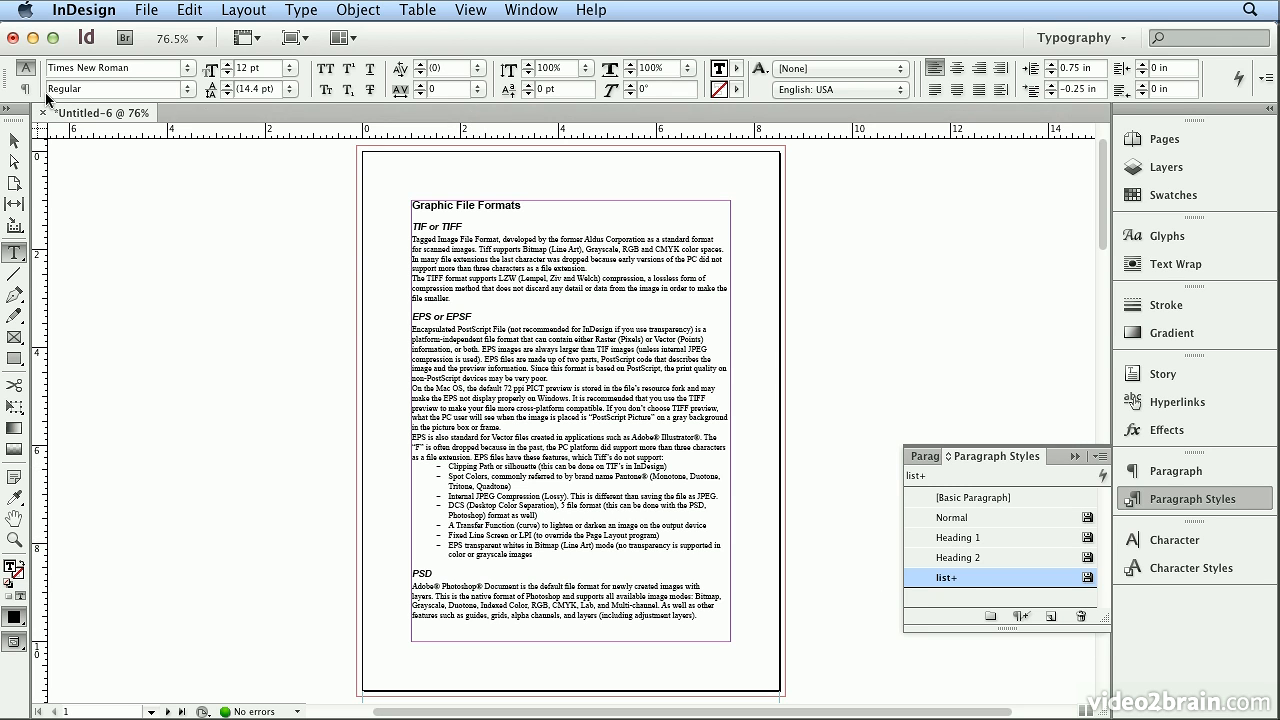
pyautogui.click(27, 90)
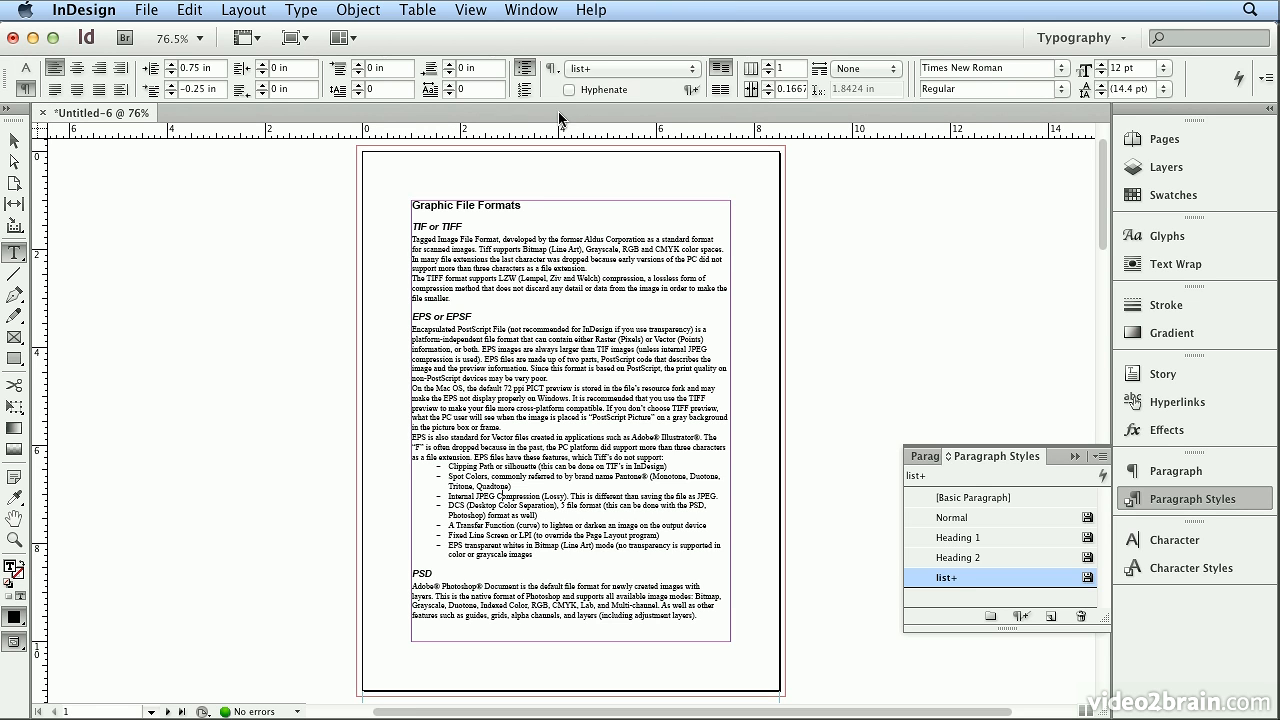
pyautogui.click(524, 68)
pyautogui.click(27, 68)
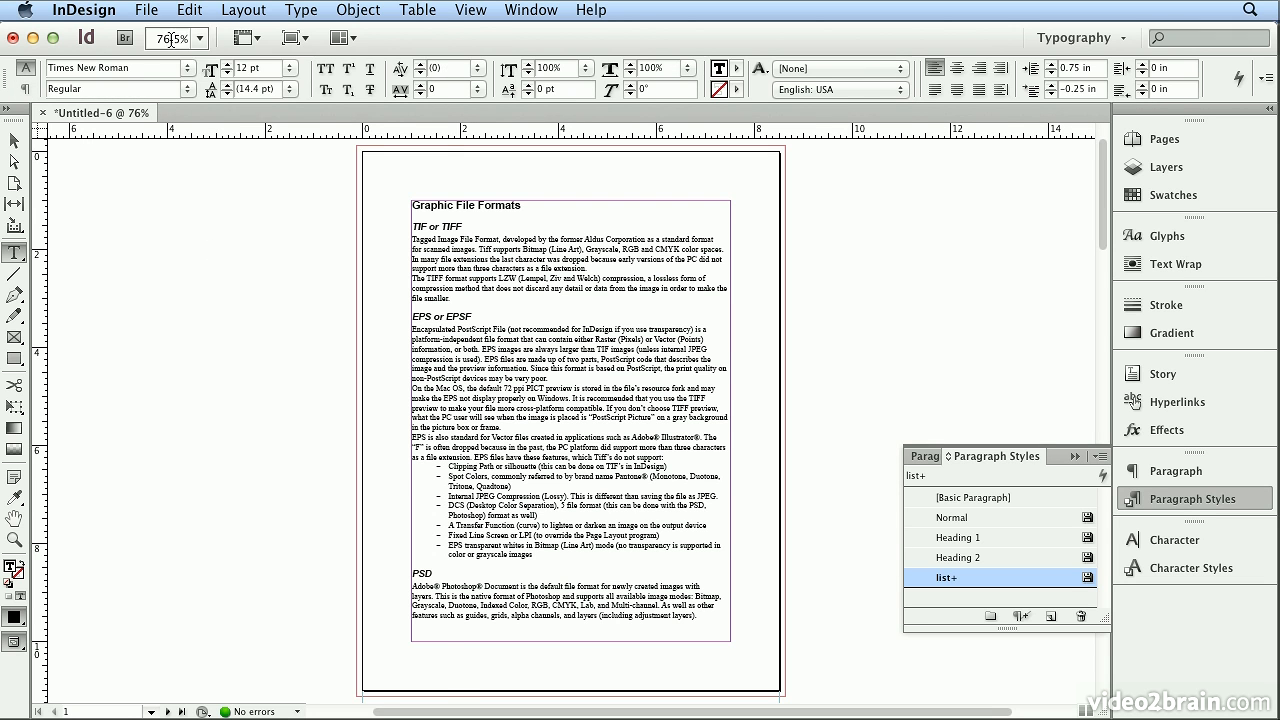
# Step: Undo the placement of the Word text so the page is empty and its imported styles are gone
pyautogui.click(185, 10)
pyautogui.click(185, 10)
pyautogui.click(185, 10)
pyautogui.click(188, 28)
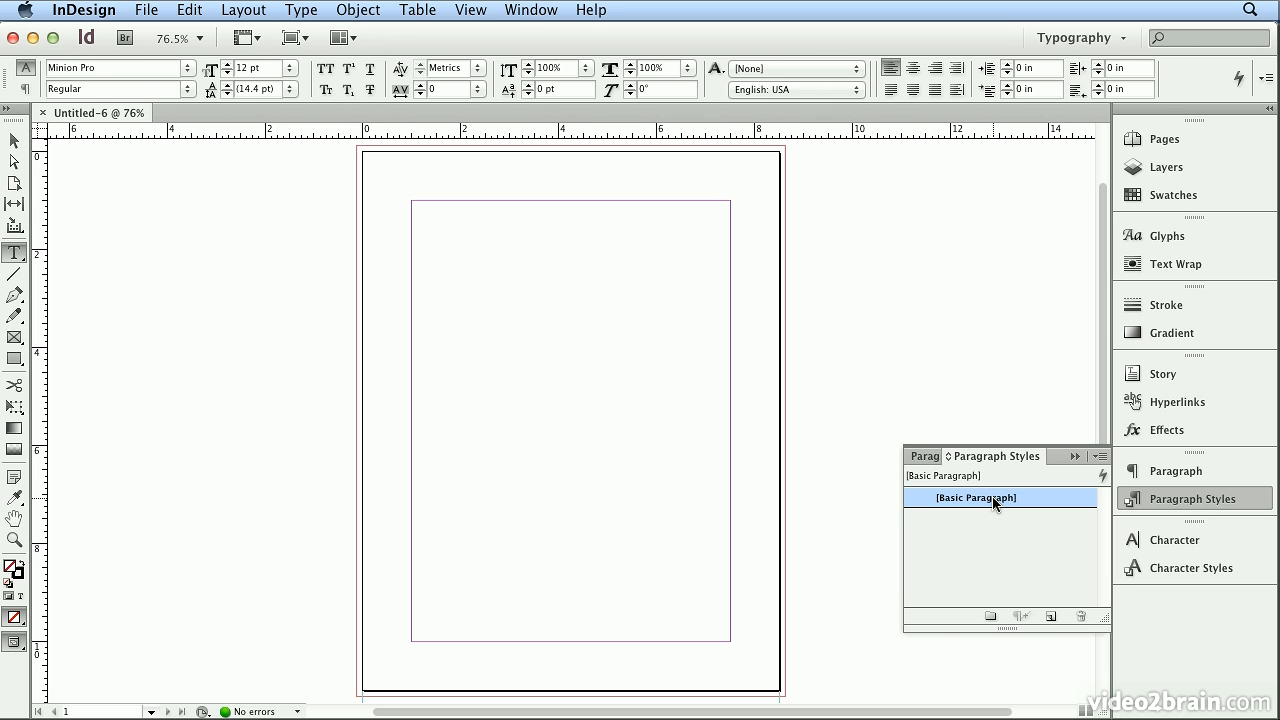
# Step: Choose file_formats.doc for placing again with Show Import Options enabled and open its Microsoft Word import options
pyautogui.click(143, 10)
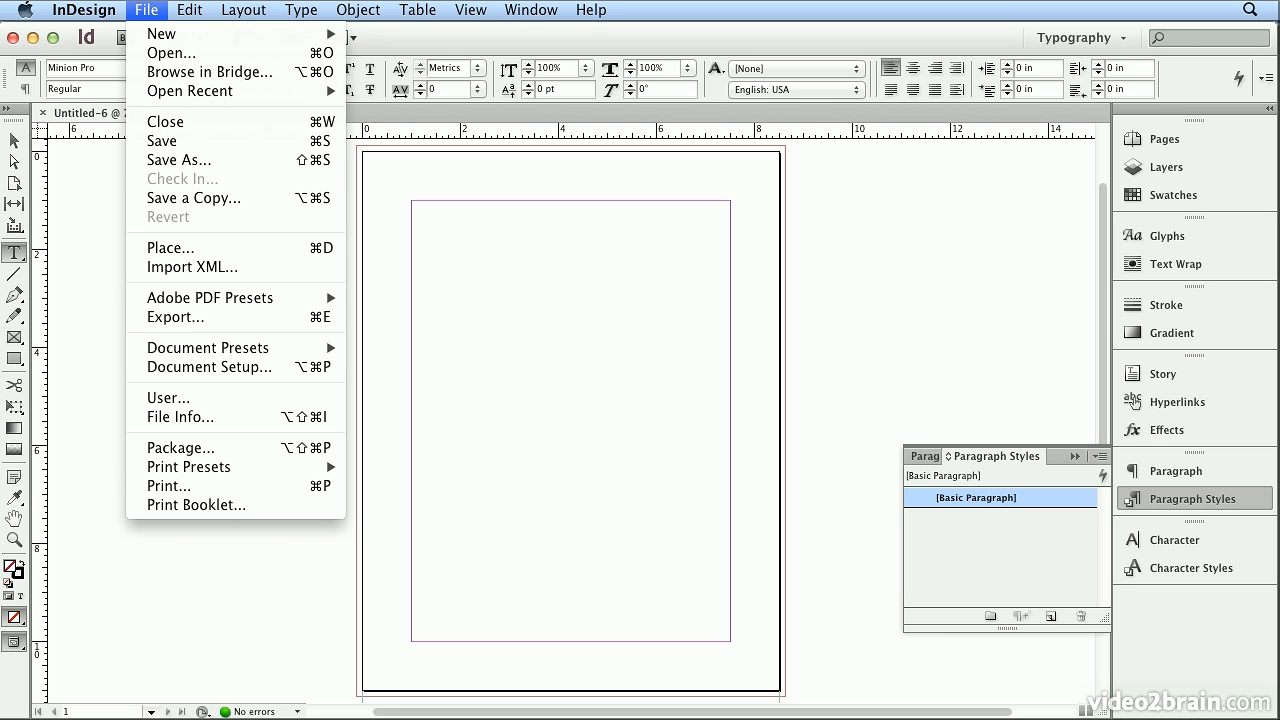
pyautogui.click(194, 248)
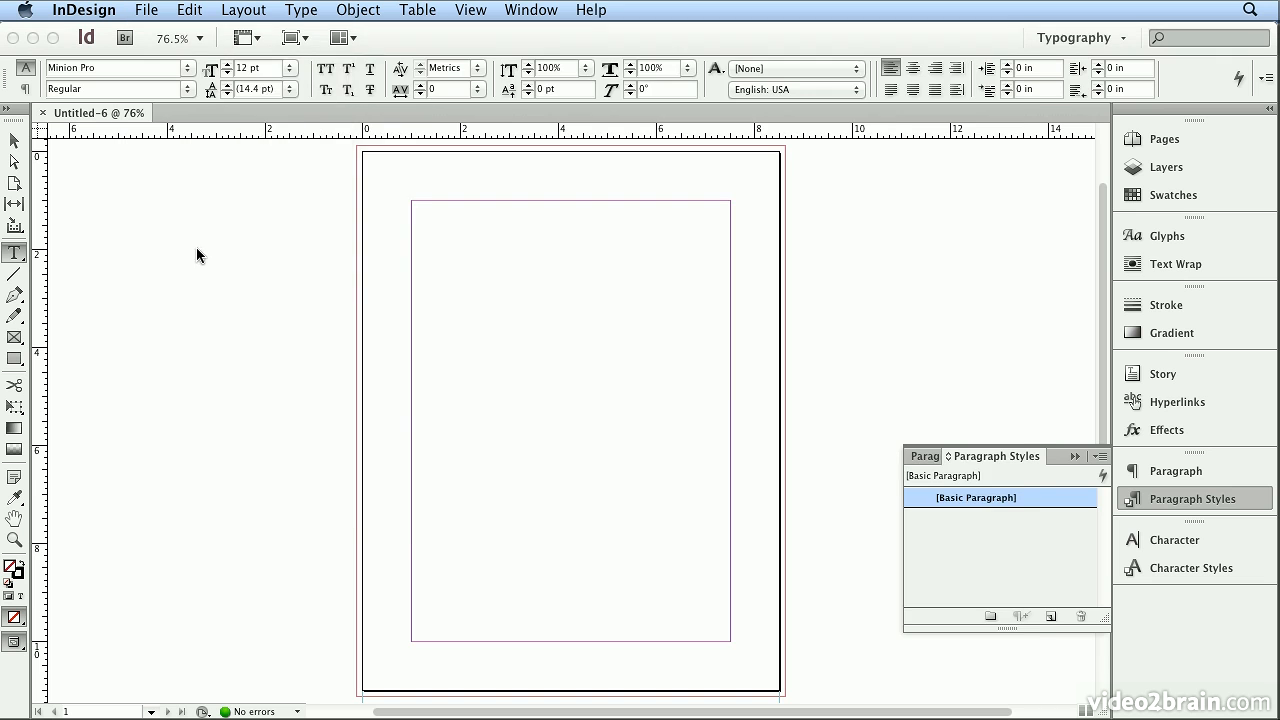
pyautogui.click(488, 197)
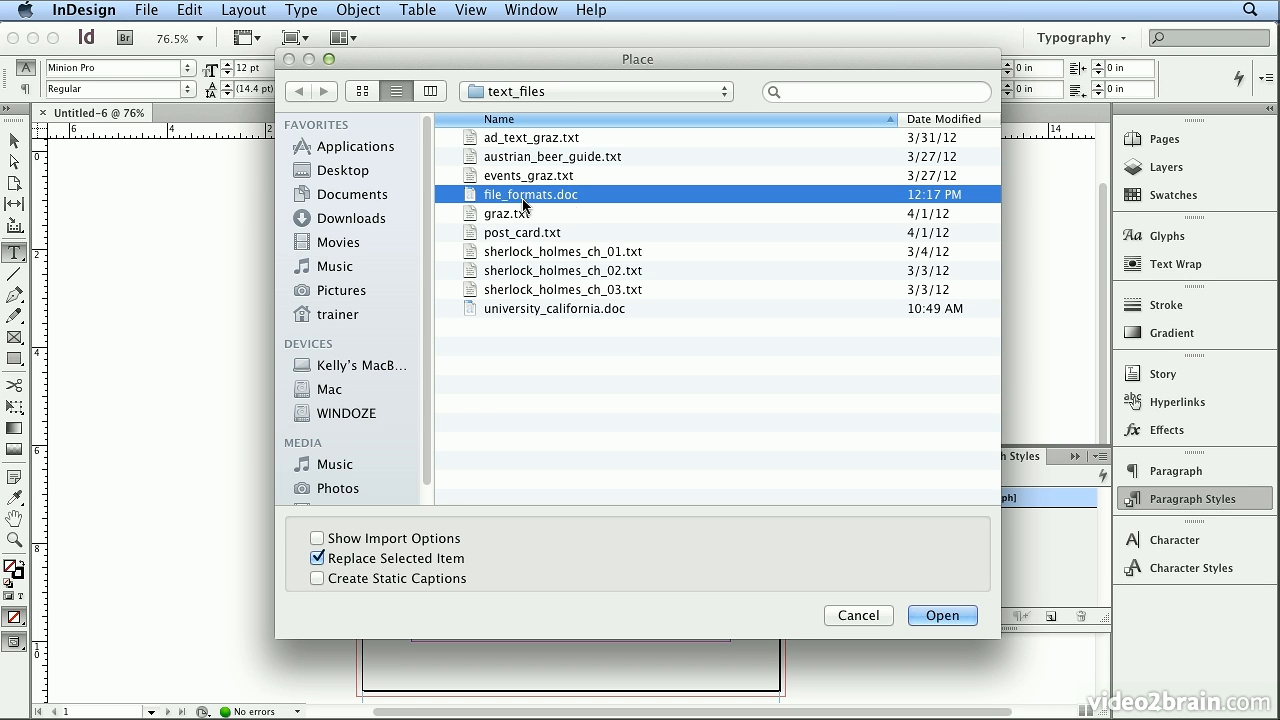
pyautogui.click(380, 543)
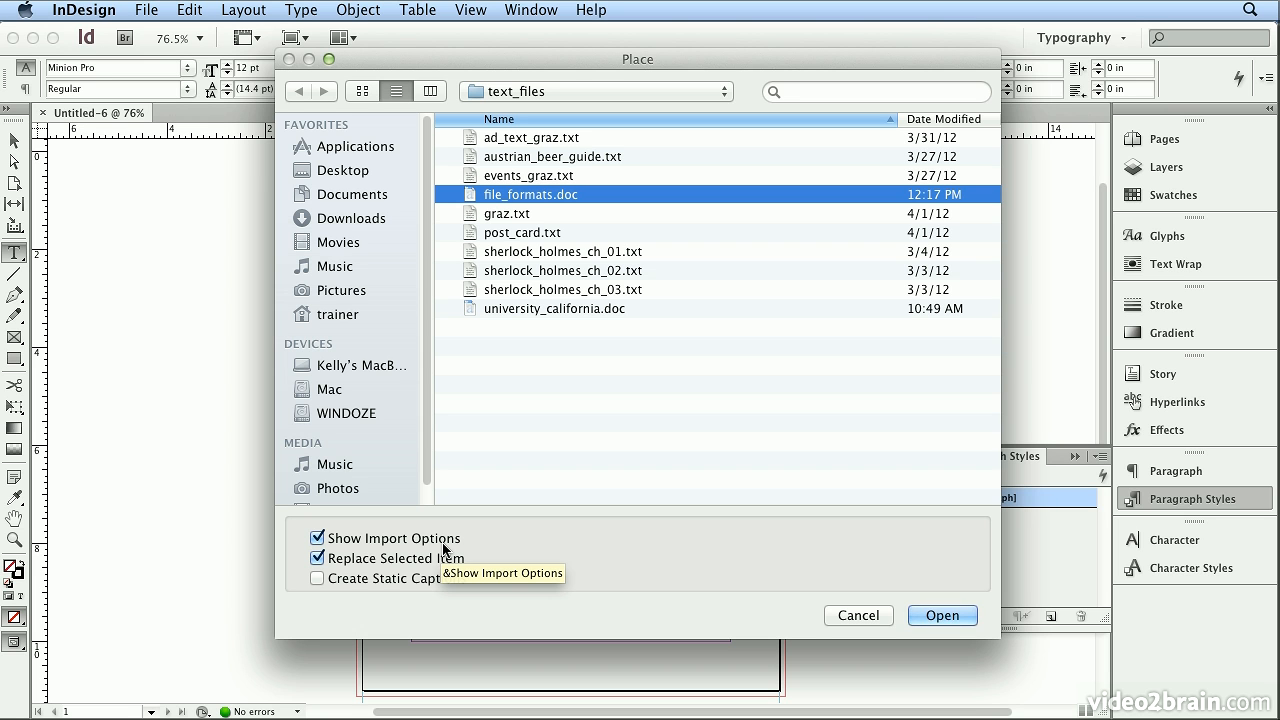
pyautogui.click(933, 613)
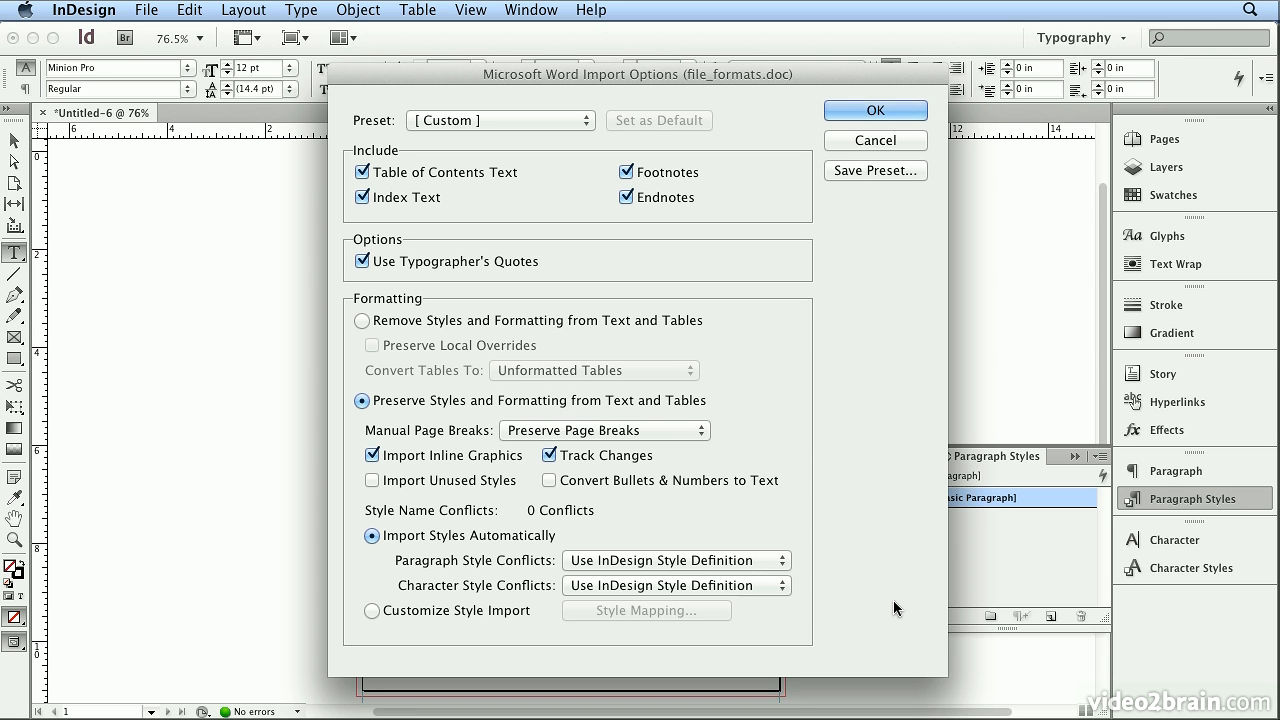
# Step: Import the text with Remove Styles and Formatting from Text and Tables, autoflowing it from page 1's upper-left margin corner
pyautogui.click(358, 320)
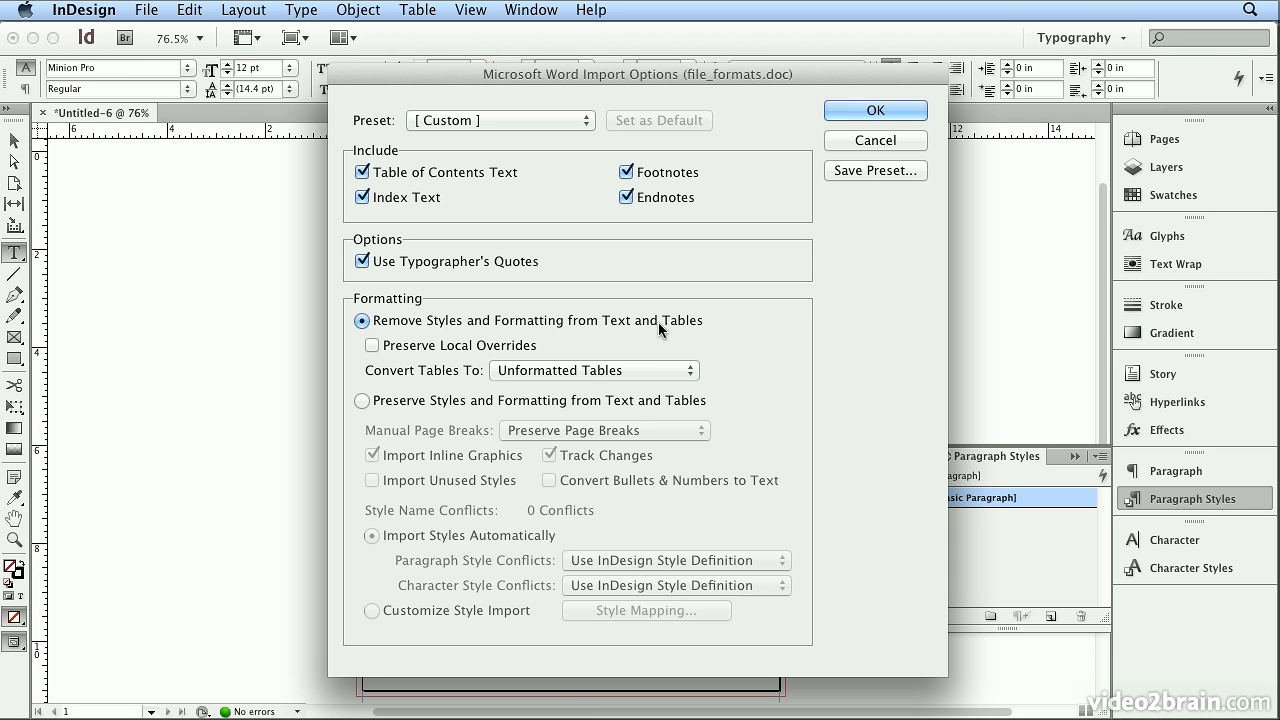
pyautogui.click(876, 112)
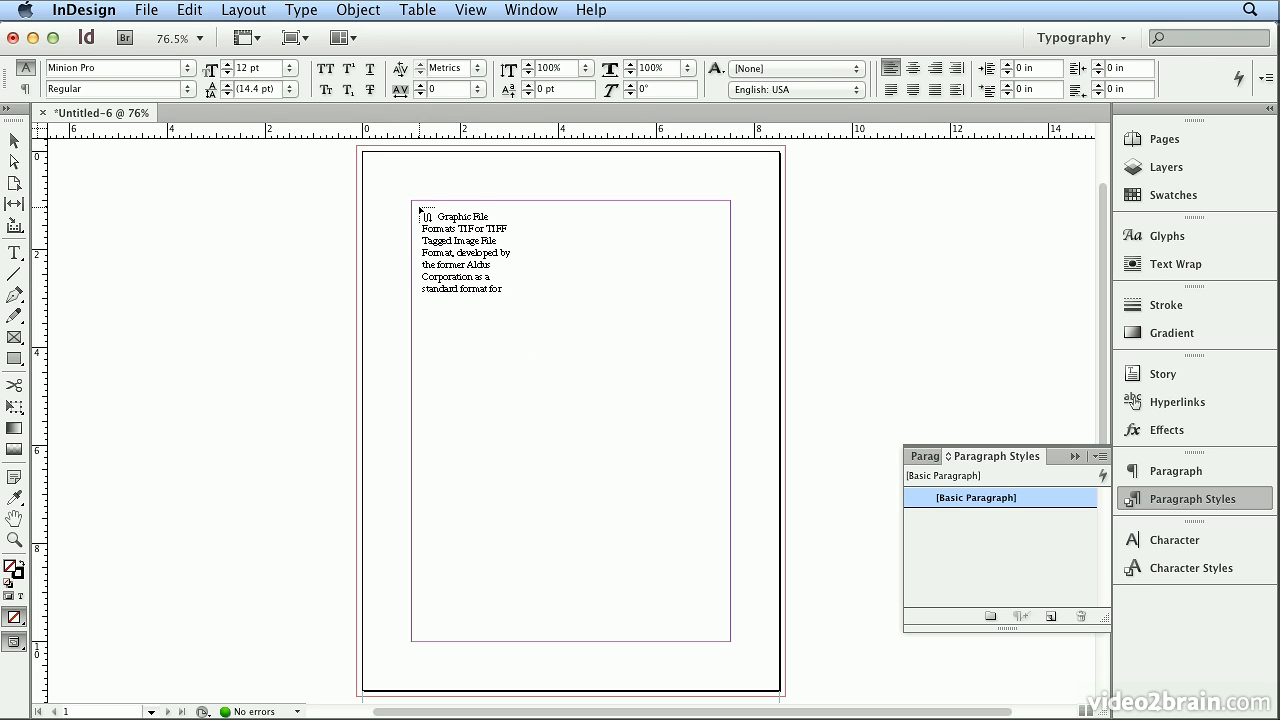
pyautogui.click(414, 203)
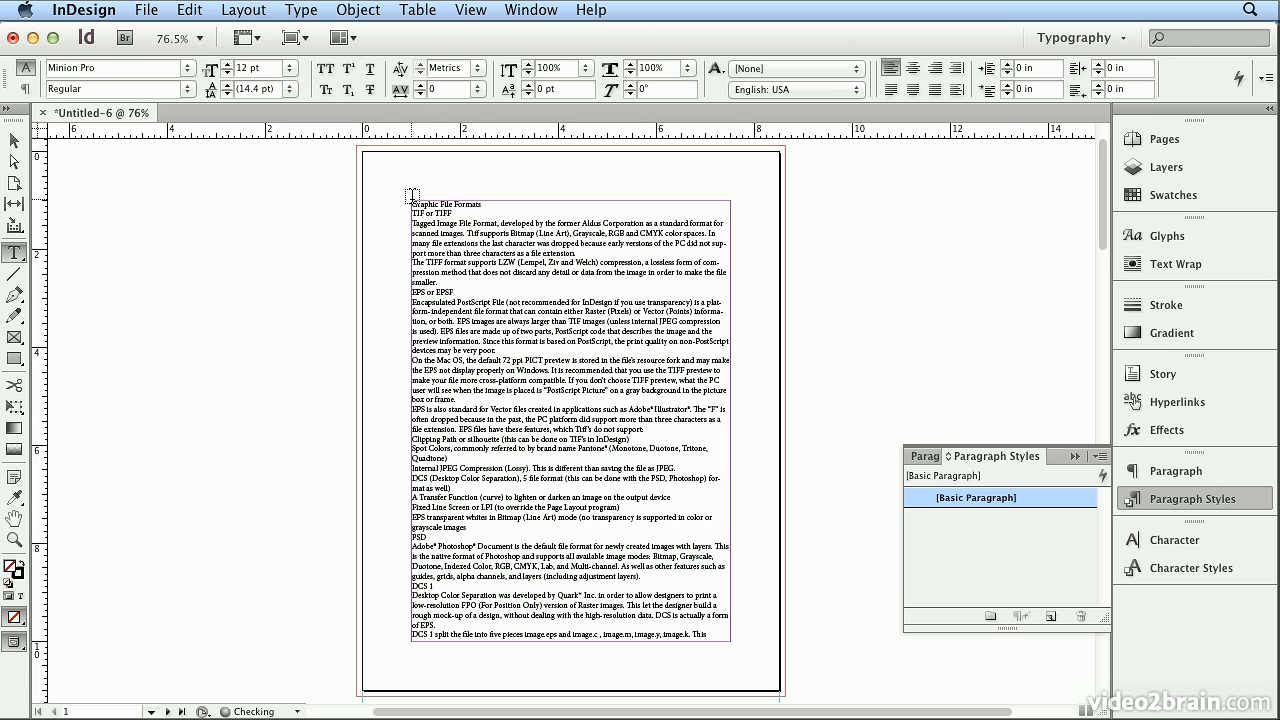
# Step: Check the pages the unformatted text flows onto by viewing page 4 and returning to page 1
pyautogui.click(1146, 139)
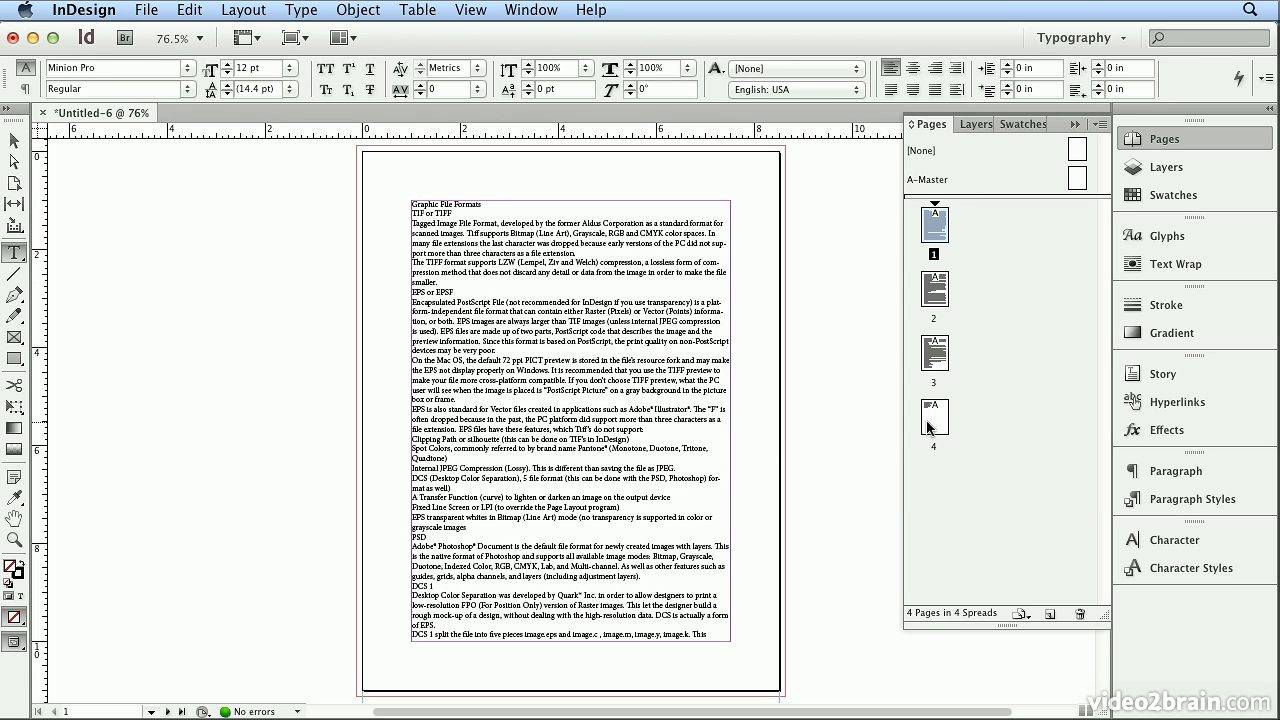
pyautogui.doubleClick(928, 427)
pyautogui.doubleClick(946, 232)
pyautogui.click(1152, 139)
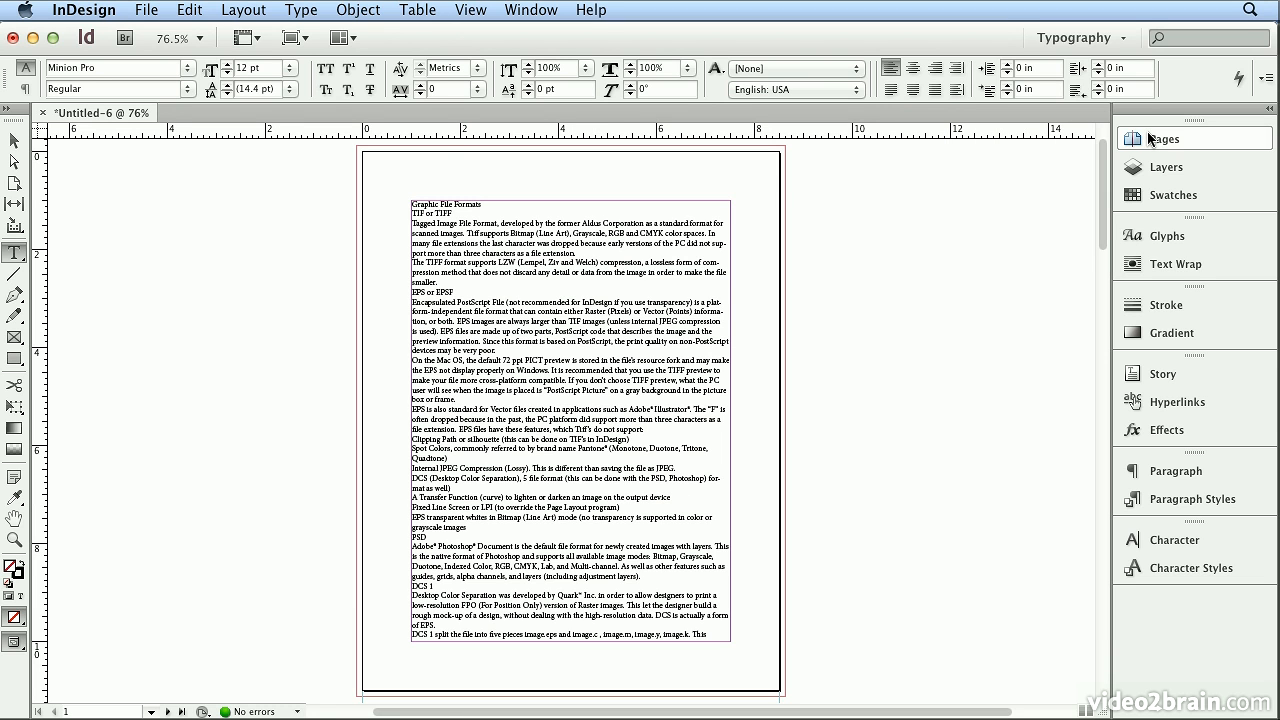
# Step: Undo the text autoflow and discard the text still loaded for placement
pyautogui.click(189, 11)
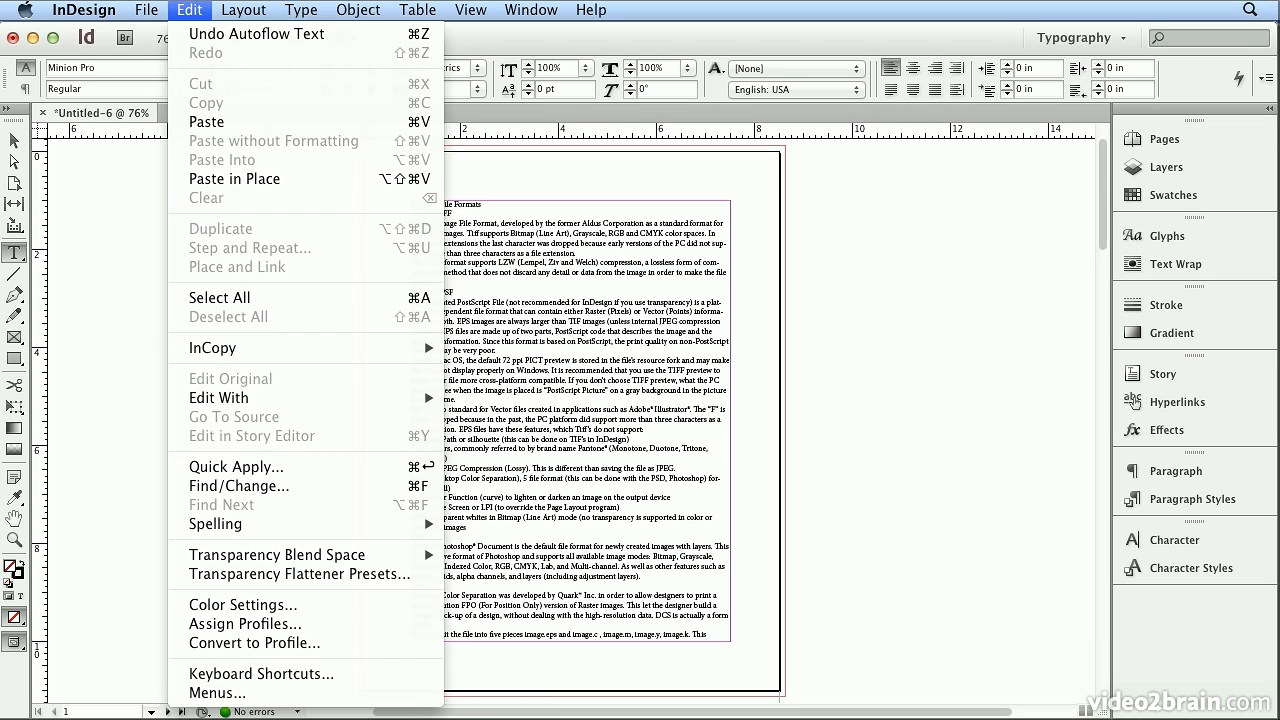
pyautogui.click(185, 36)
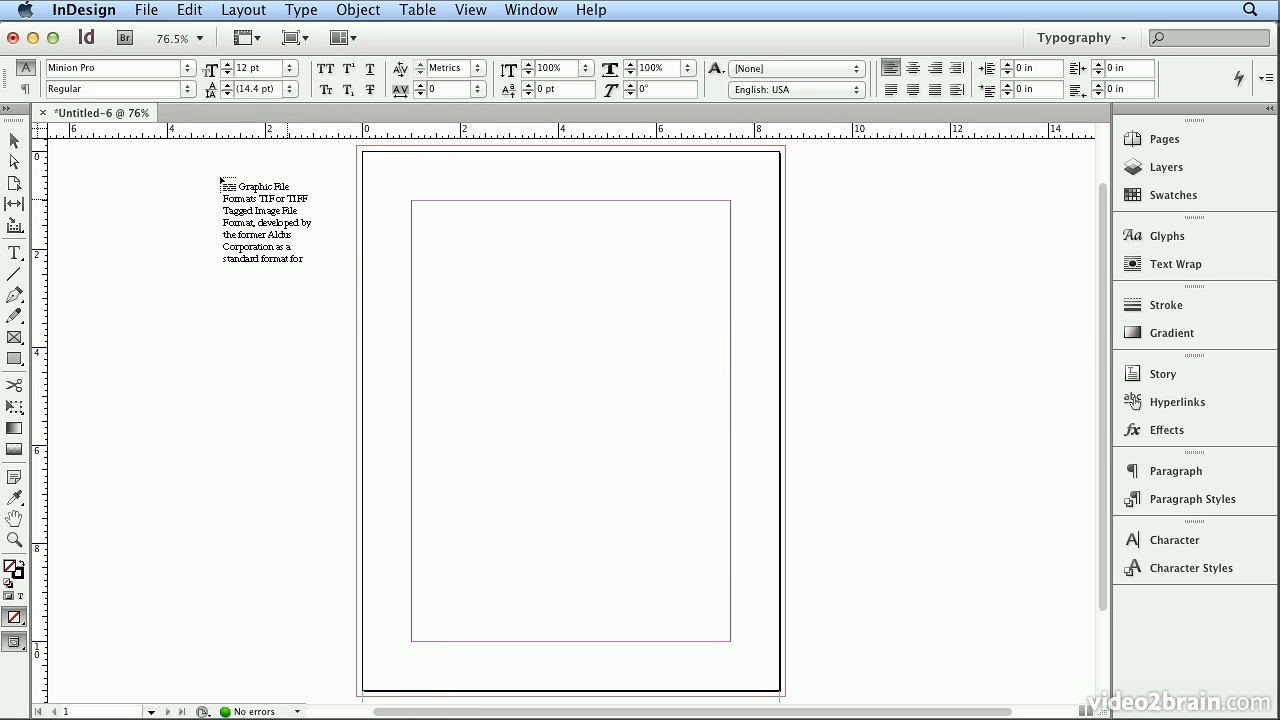
pyautogui.click(14, 140)
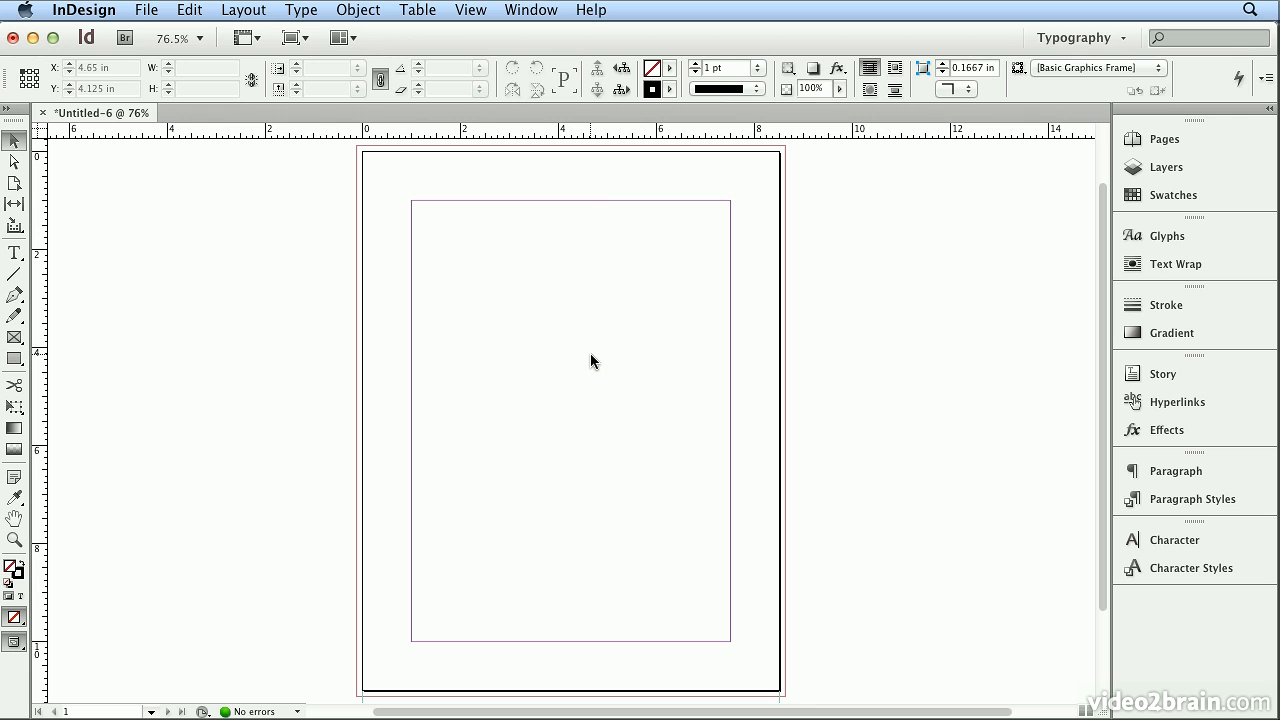
# Step: Load all text styles from styles.indd into the document, including every incoming paragraph style
pyautogui.click(1206, 497)
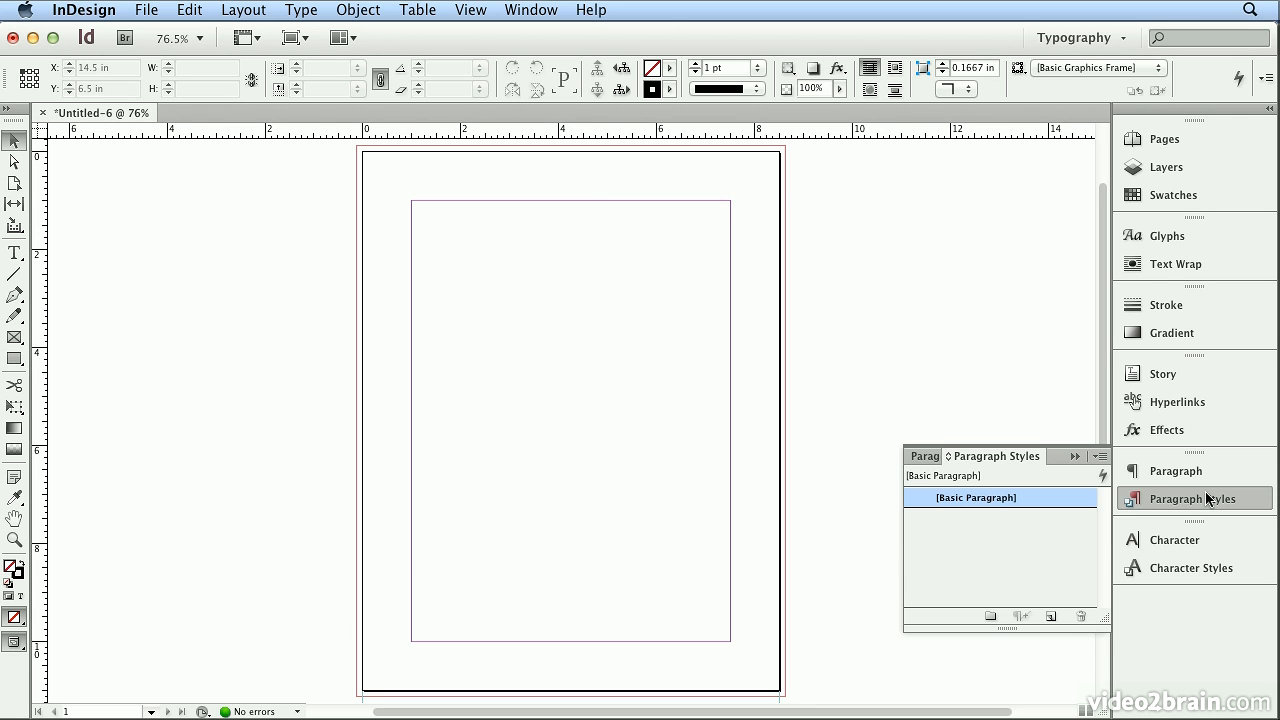
pyautogui.click(1102, 457)
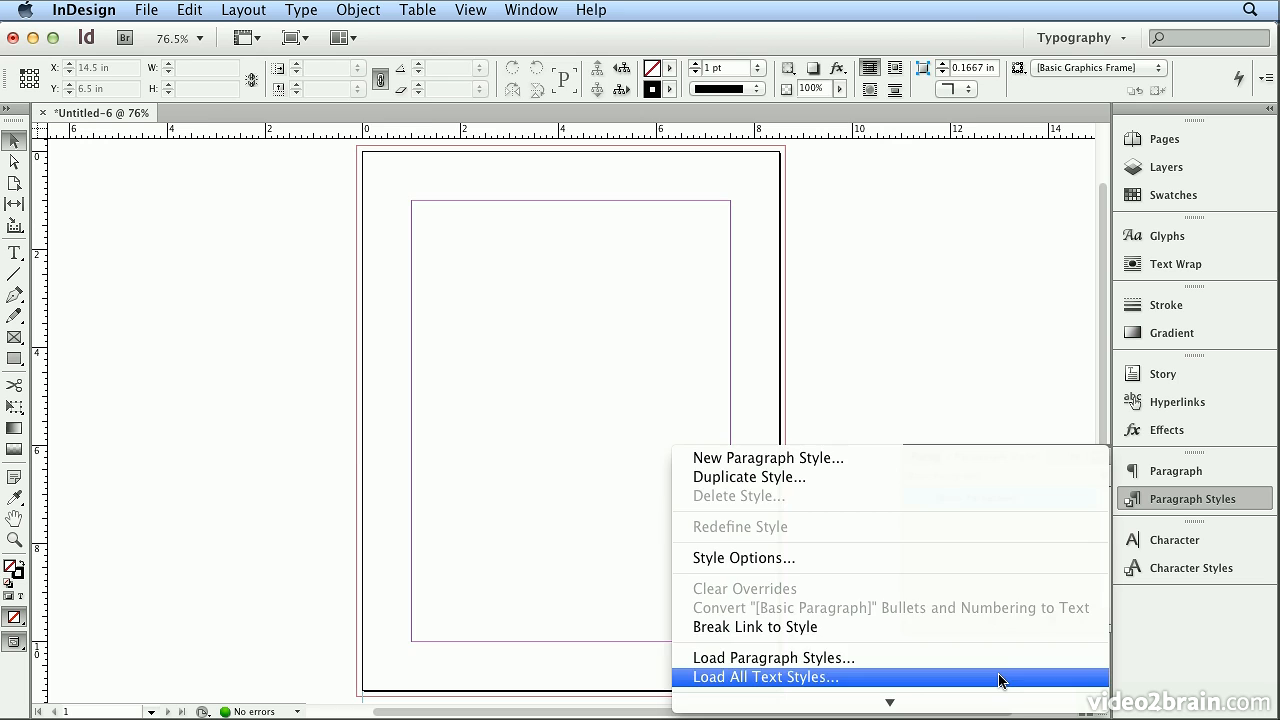
pyautogui.click(1000, 681)
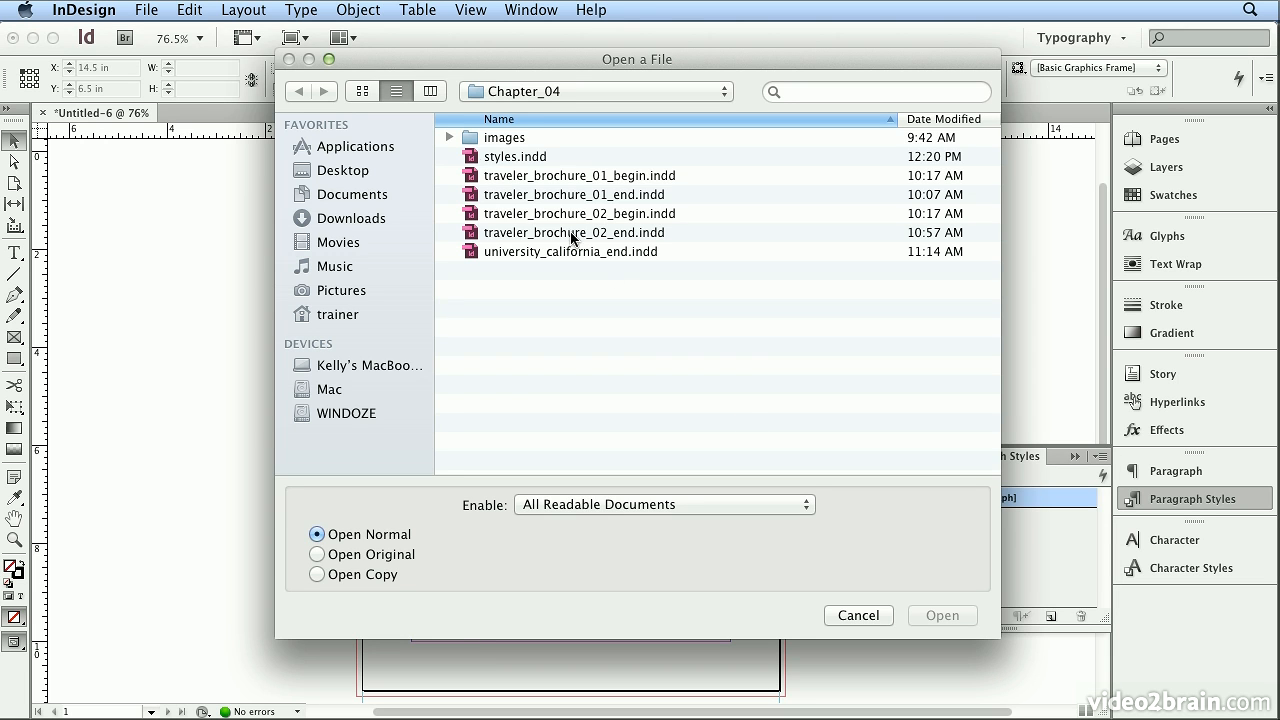
pyautogui.click(479, 157)
pyautogui.doubleClick(479, 157)
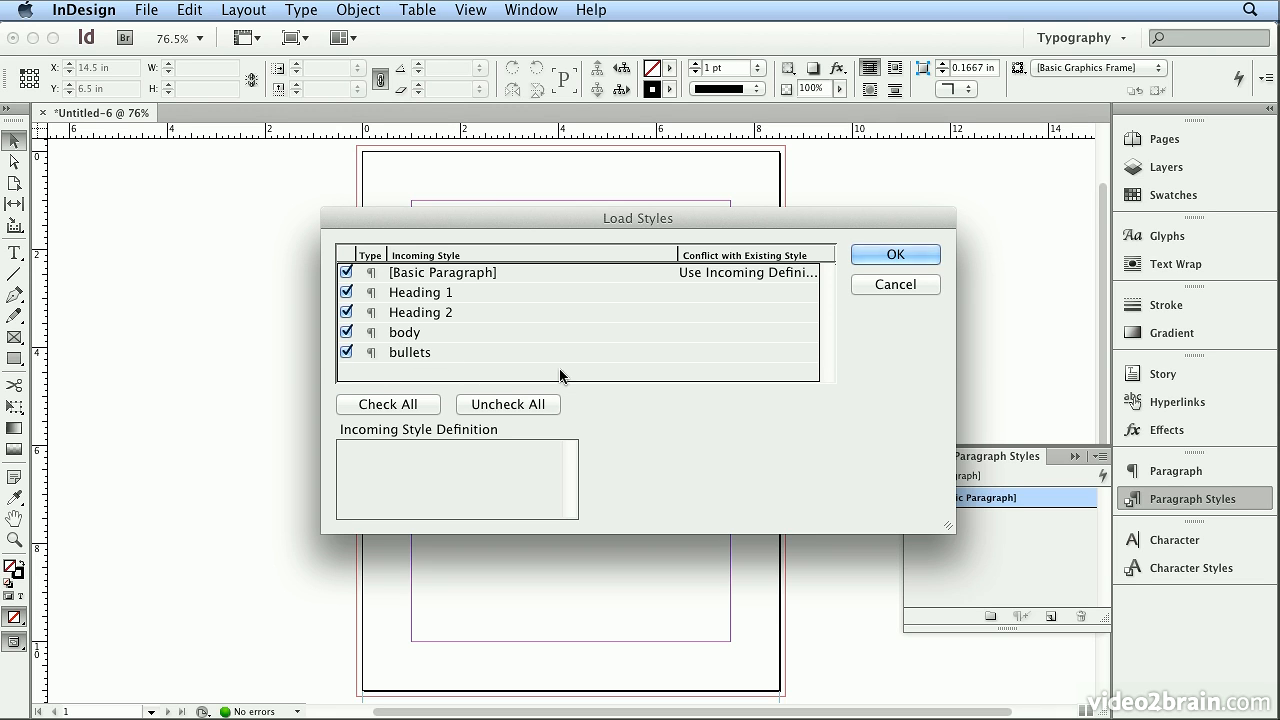
pyautogui.click(866, 252)
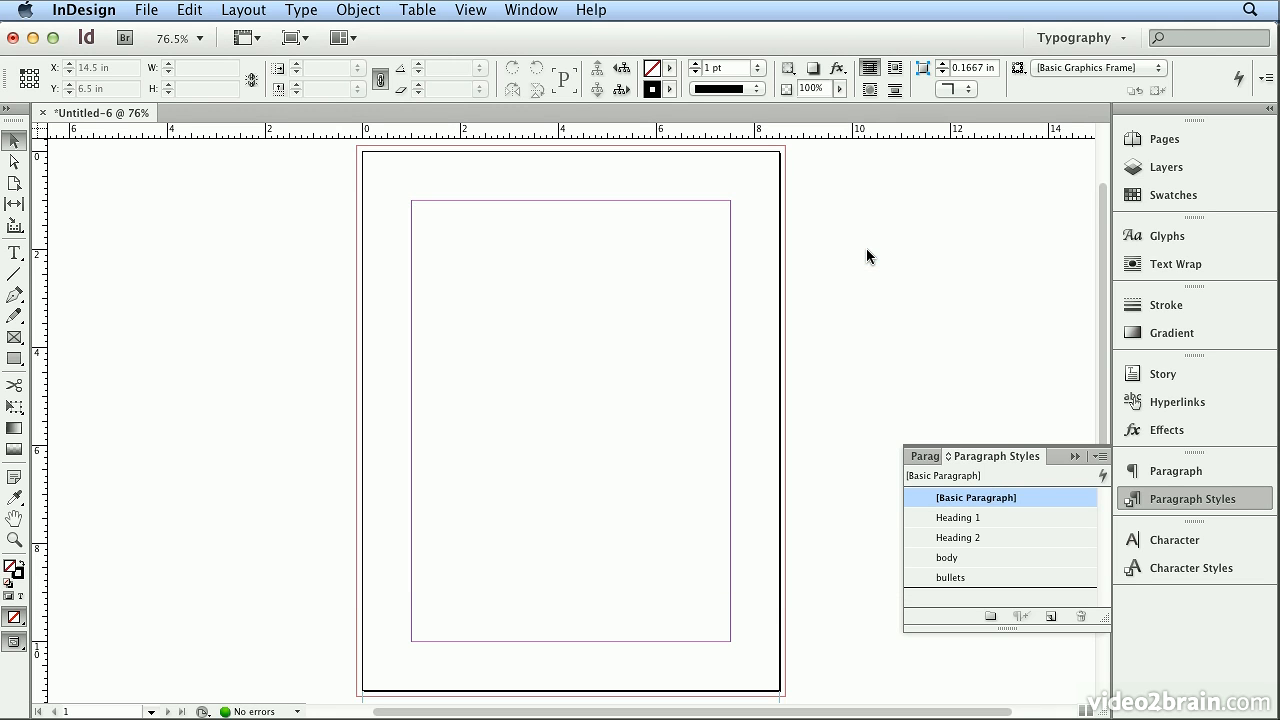
# Step: Choose file_formats.doc for placing with Show Import Options enabled and open its Microsoft Word import options
pyautogui.click(145, 12)
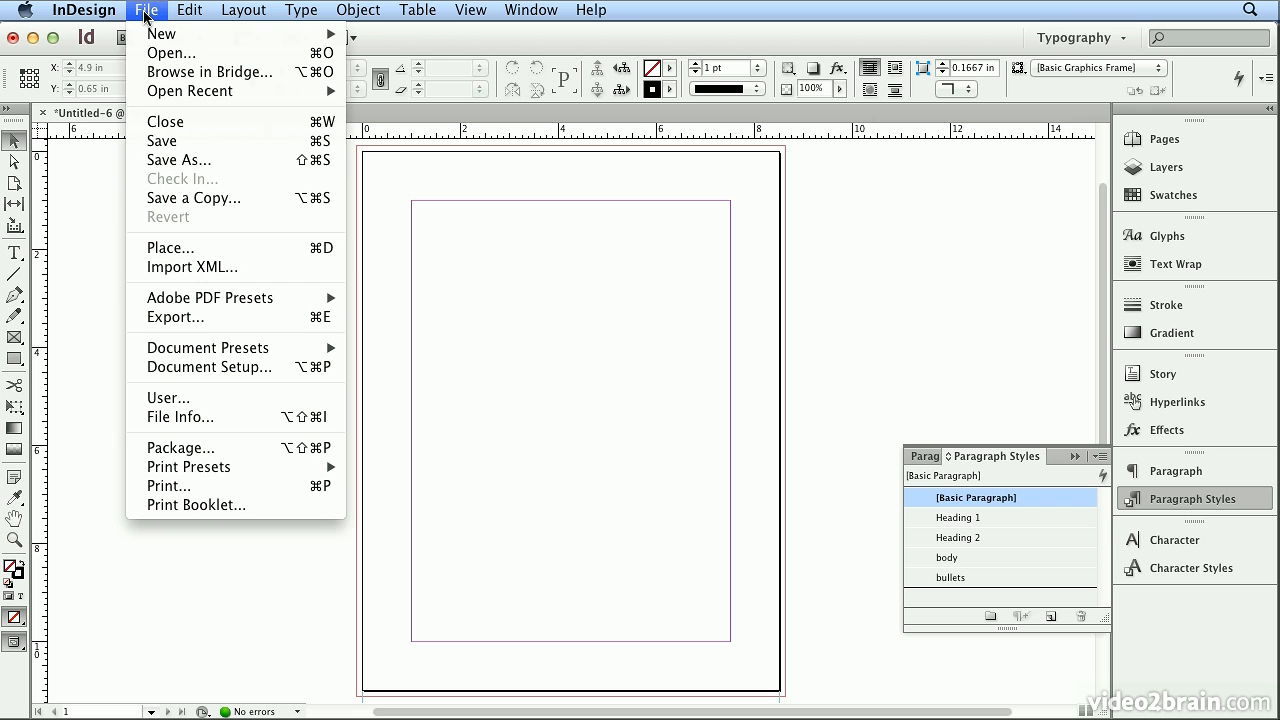
pyautogui.click(167, 249)
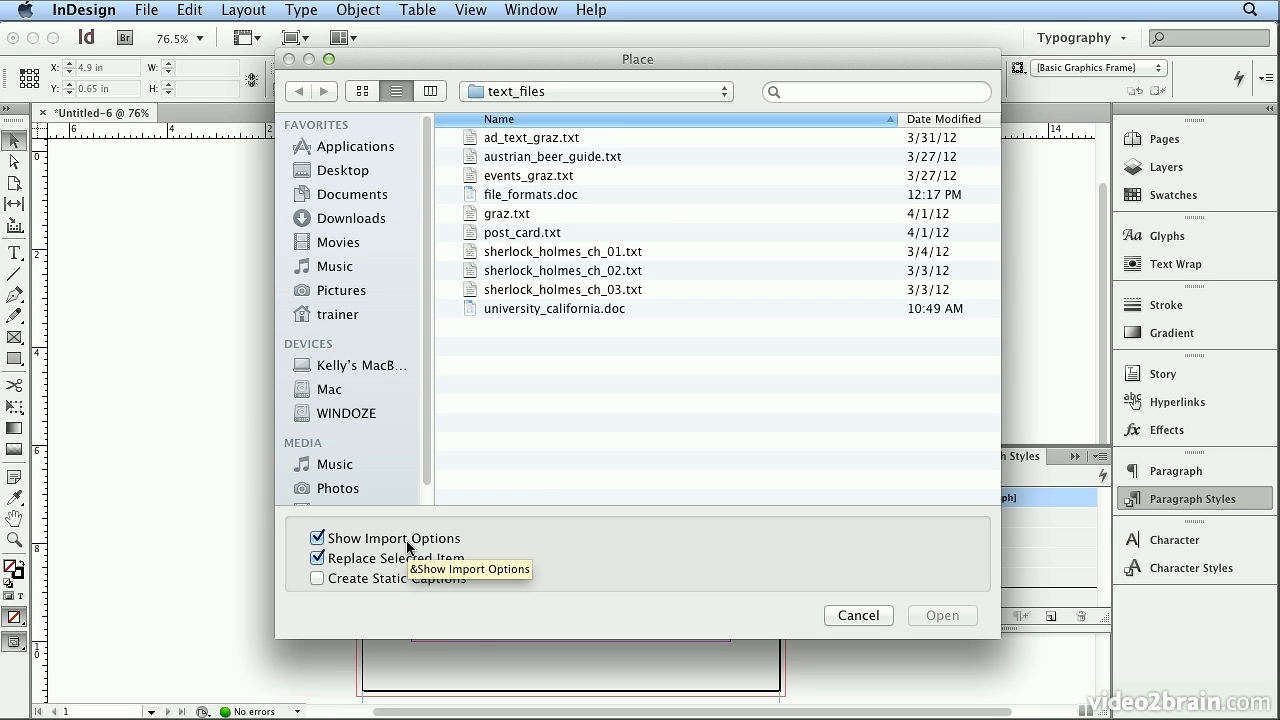
pyautogui.click(575, 196)
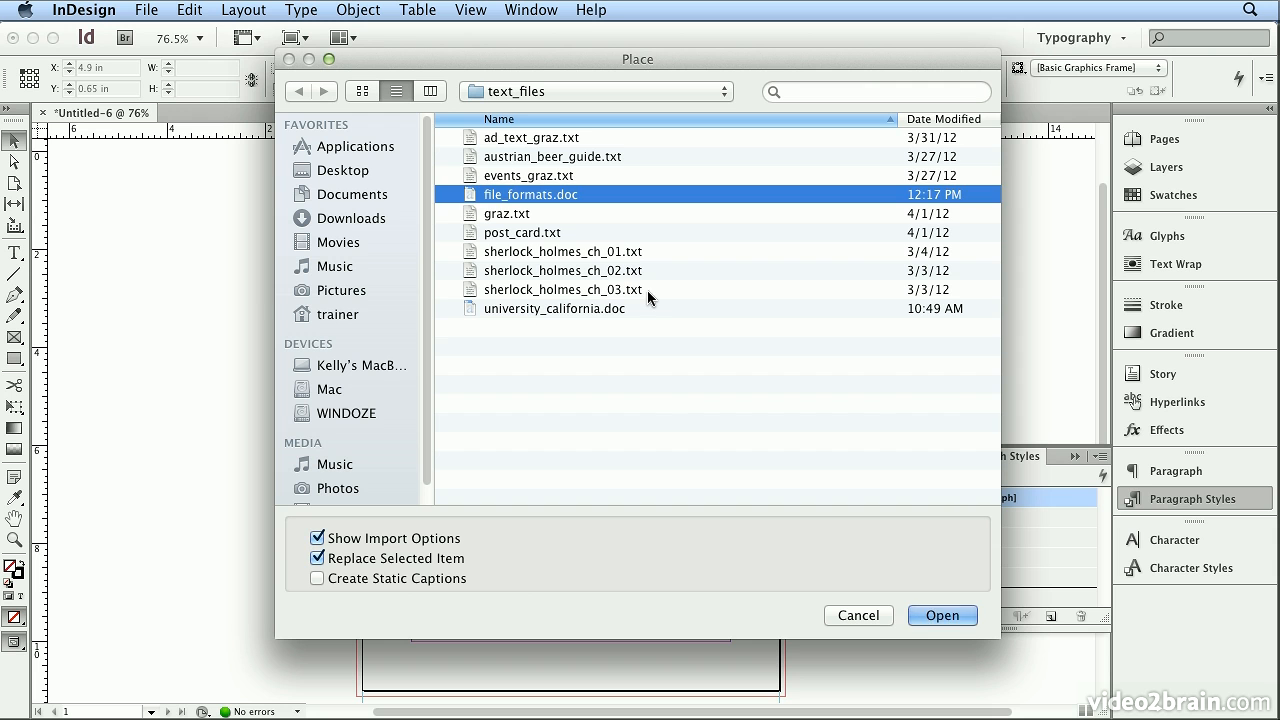
pyautogui.click(942, 616)
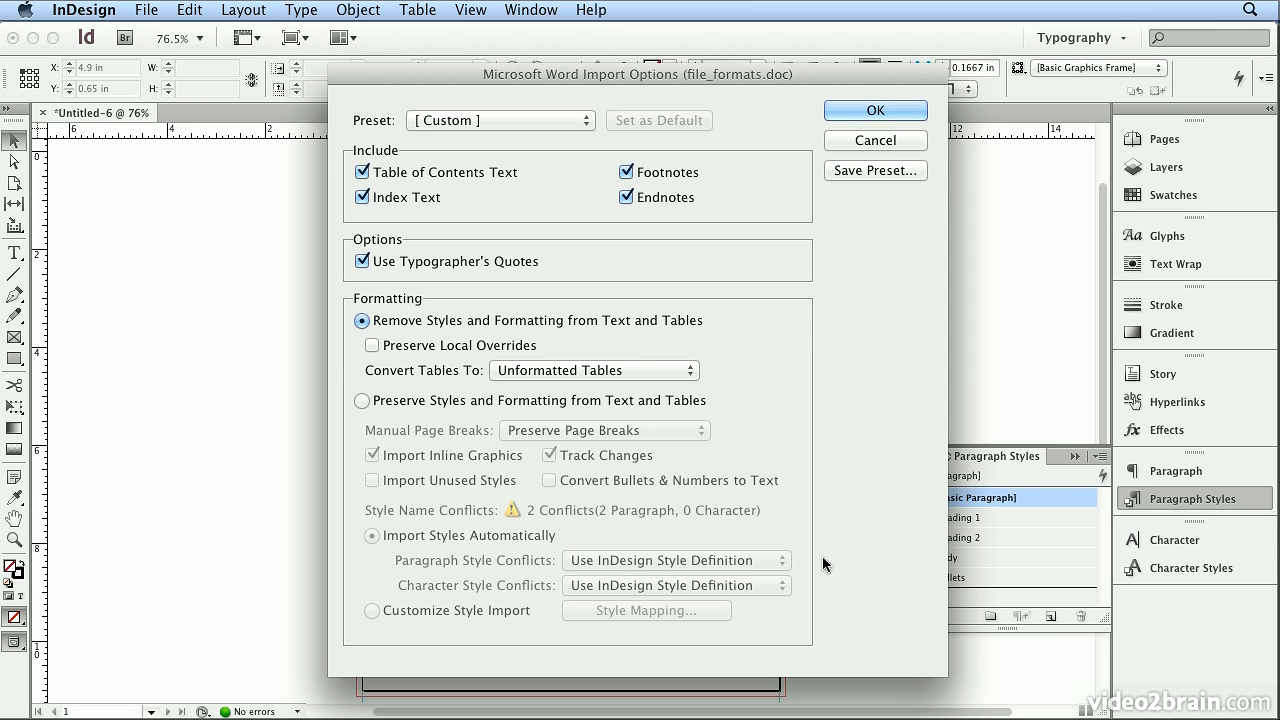
# Step: Set the import to preserve styles and formatting with Customize Style Import, and open the style mapping
pyautogui.click(368, 405)
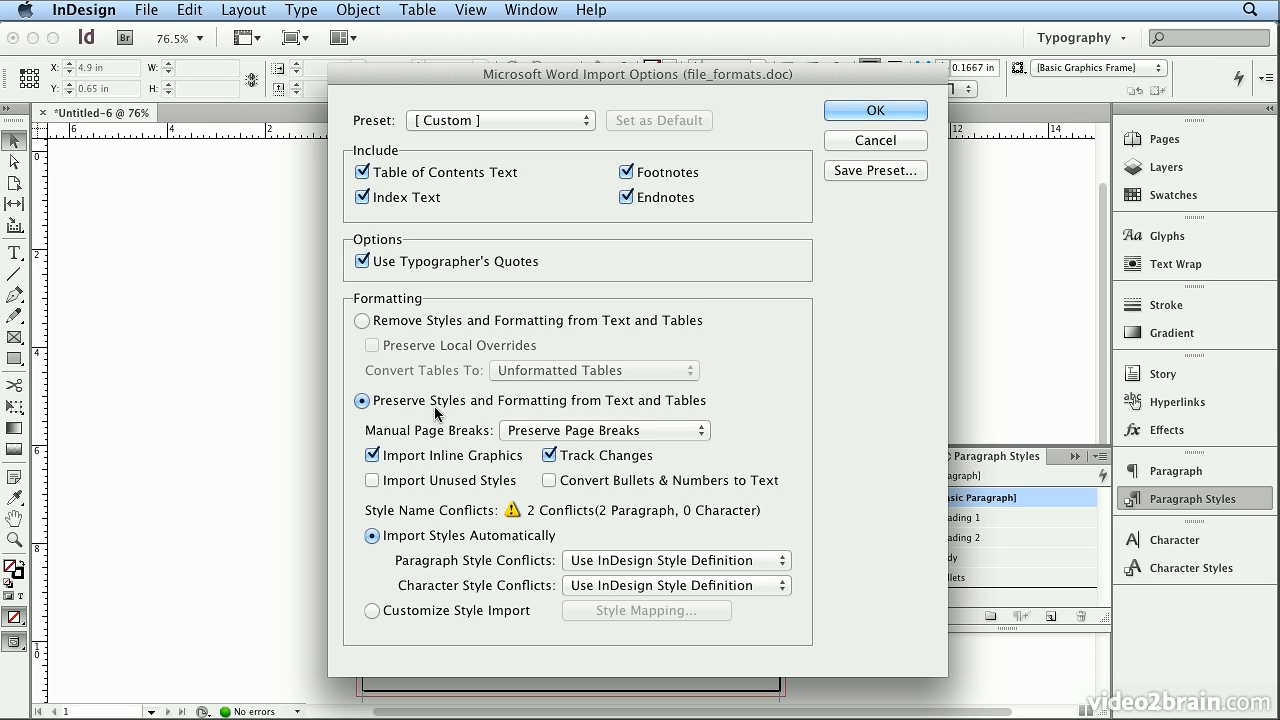
pyautogui.click(373, 612)
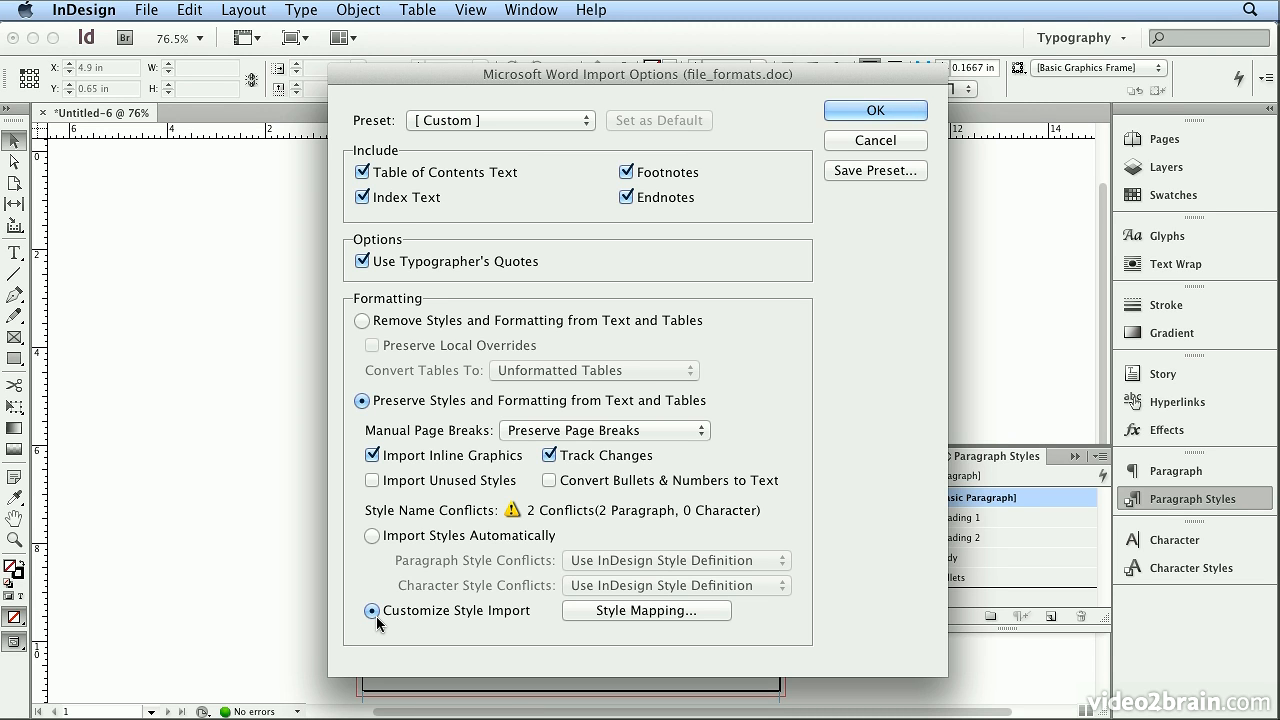
pyautogui.click(650, 612)
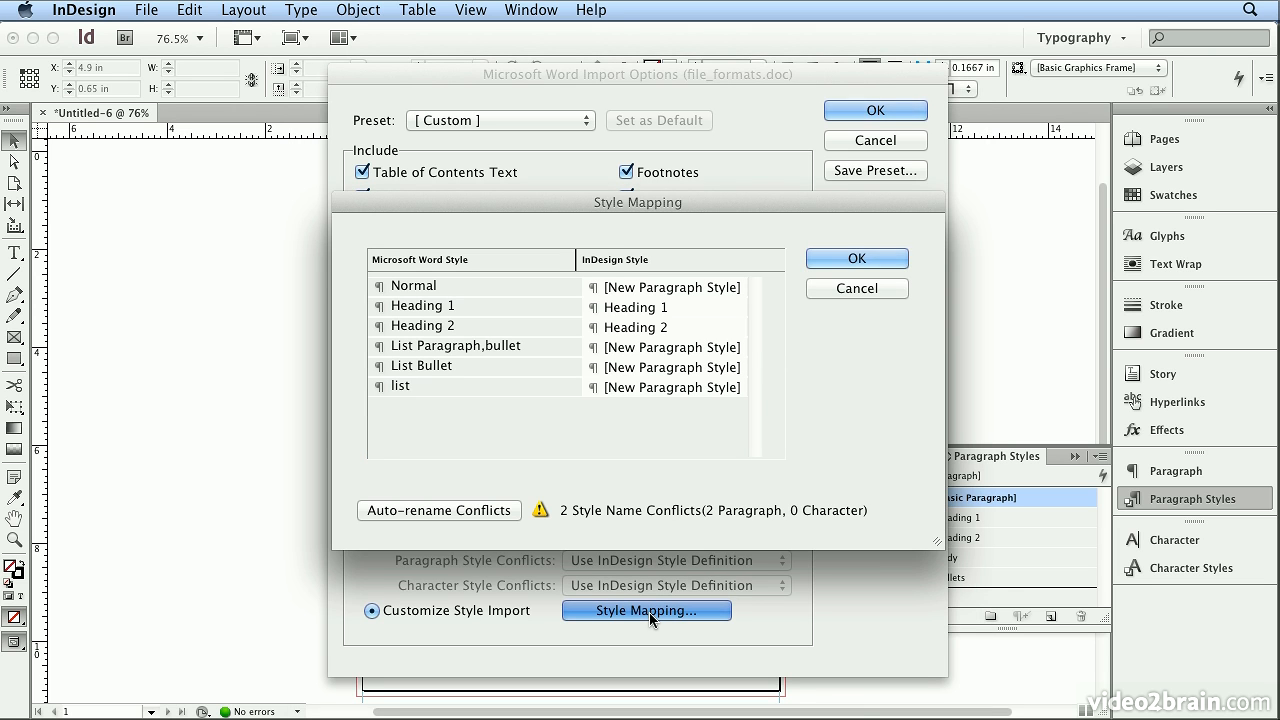
# Step: Map the Word style Normal to the InDesign style body, and review the mappings for Heading 1 and Heading 2
pyautogui.click(408, 290)
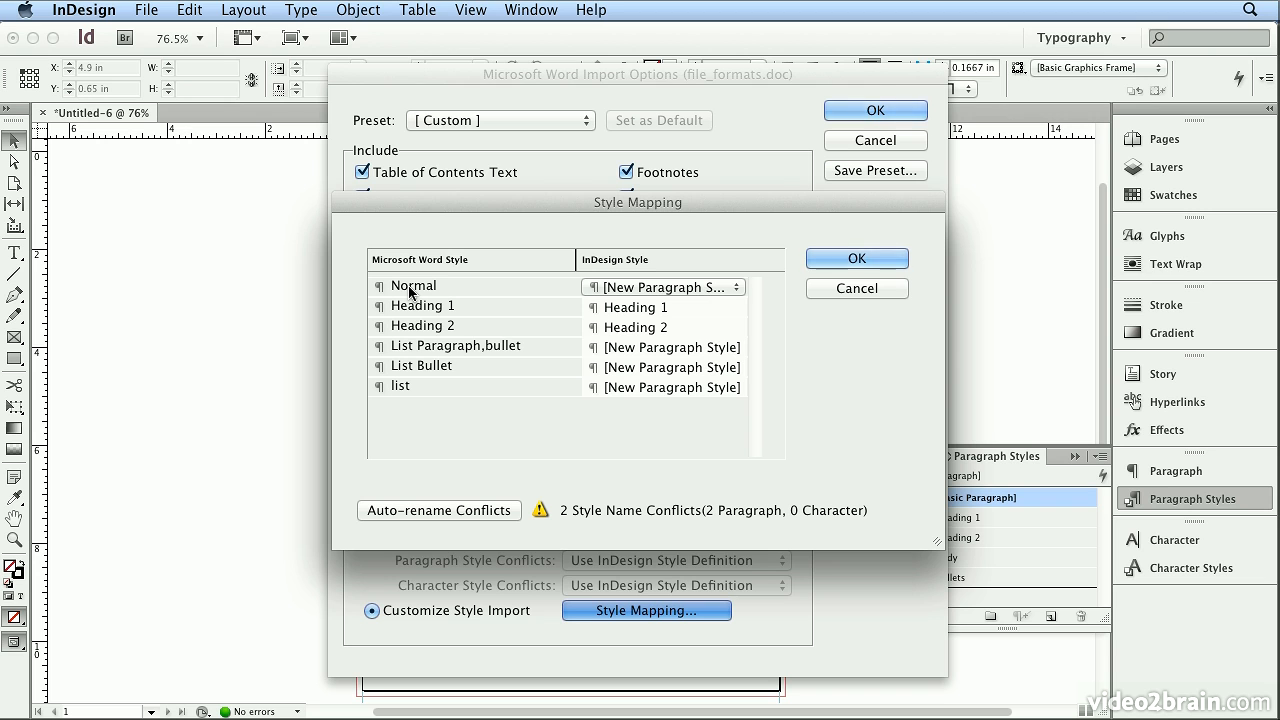
pyautogui.click(678, 290)
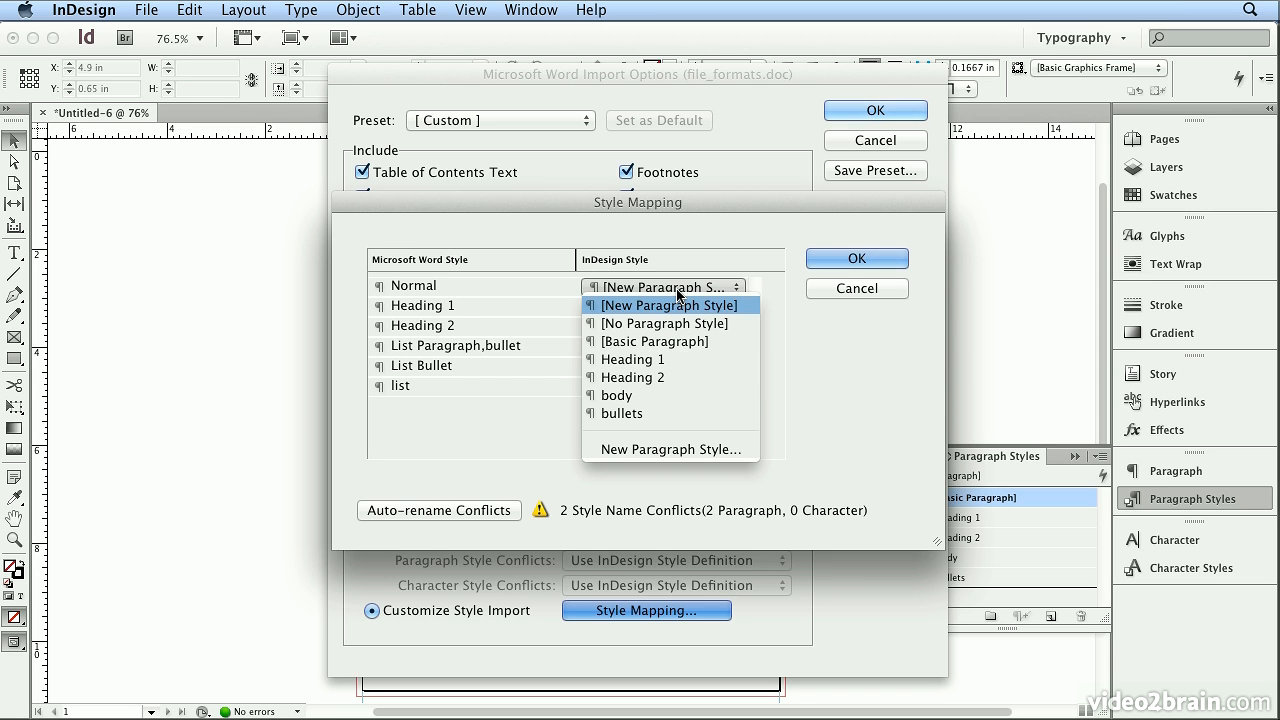
pyautogui.click(667, 396)
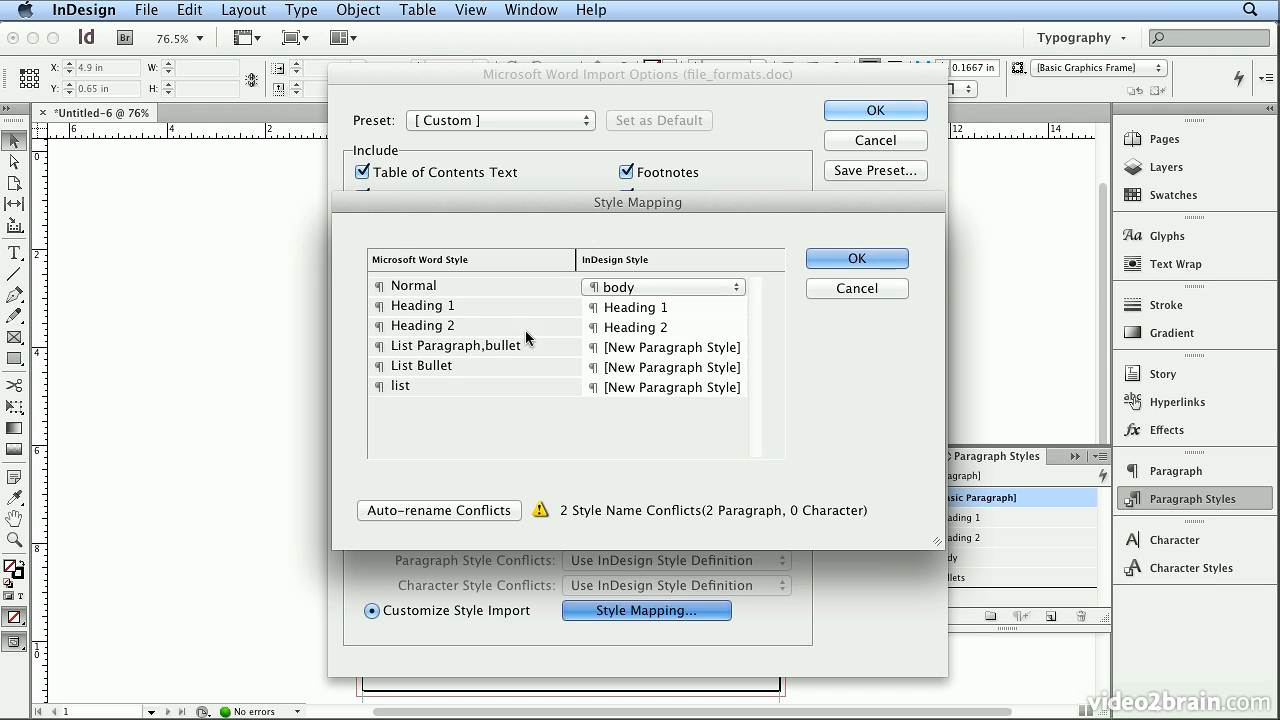
pyautogui.click(444, 303)
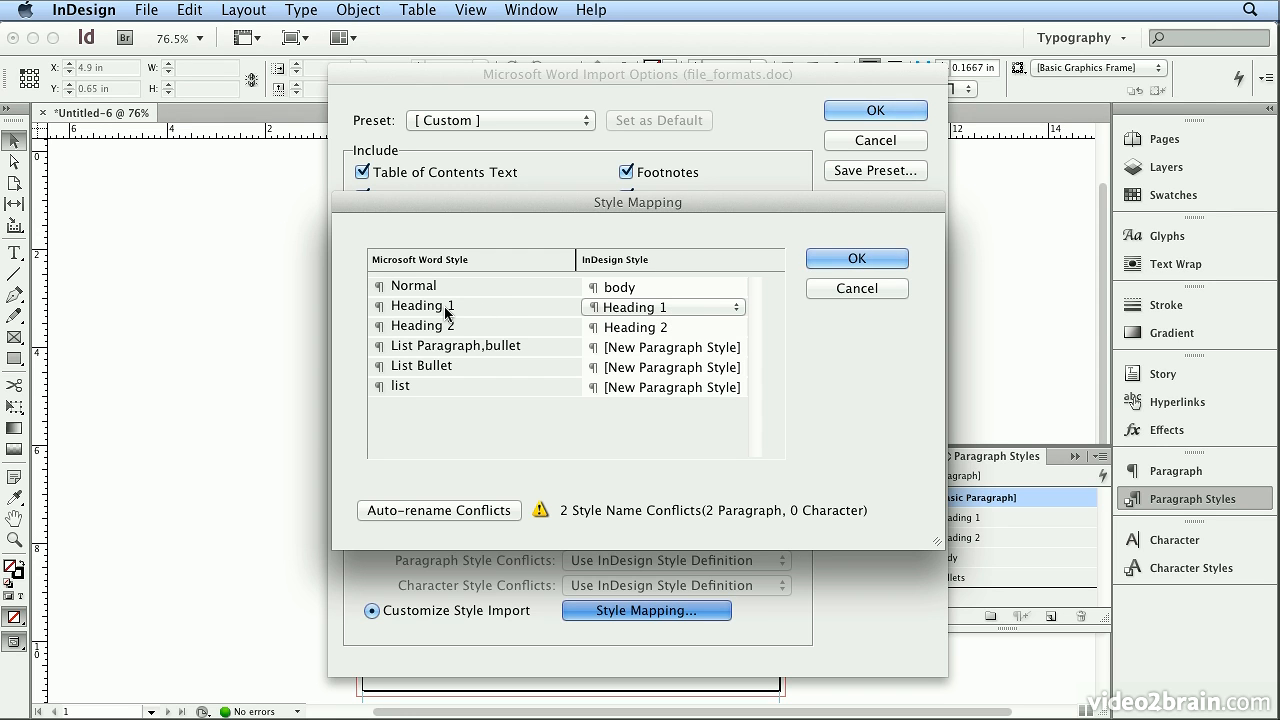
pyautogui.click(627, 311)
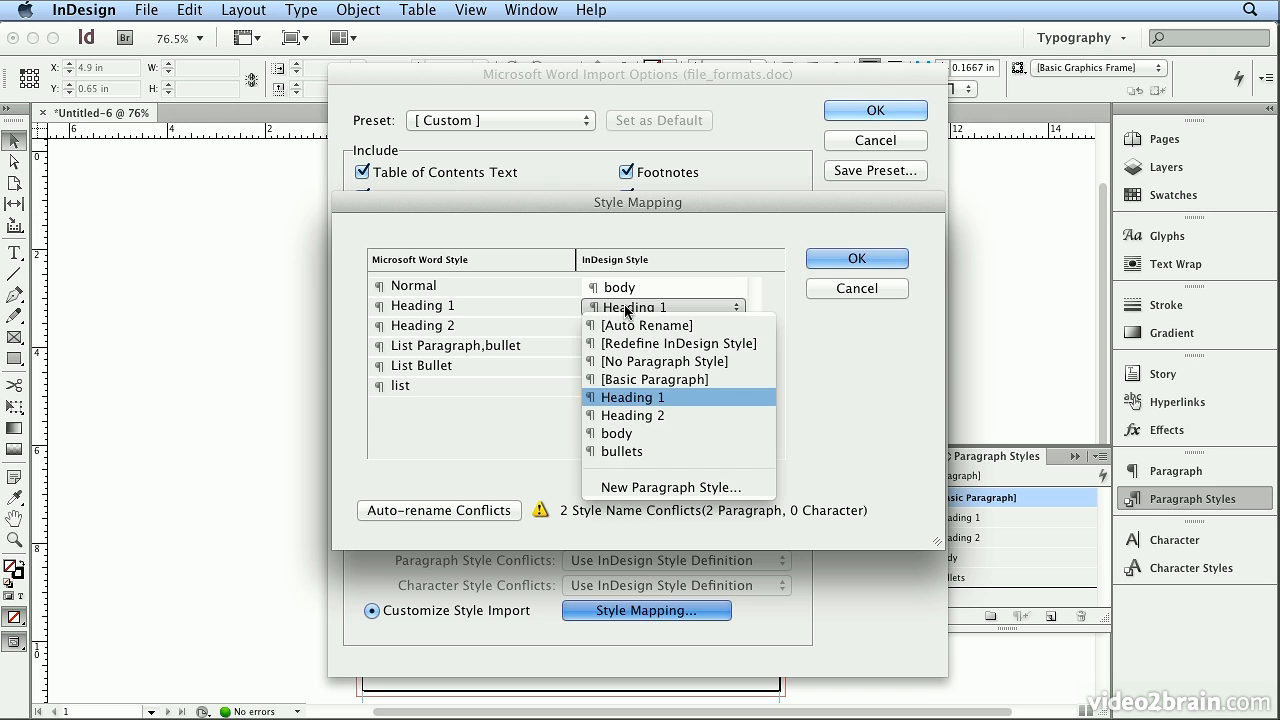
pyautogui.click(627, 311)
pyautogui.click(470, 336)
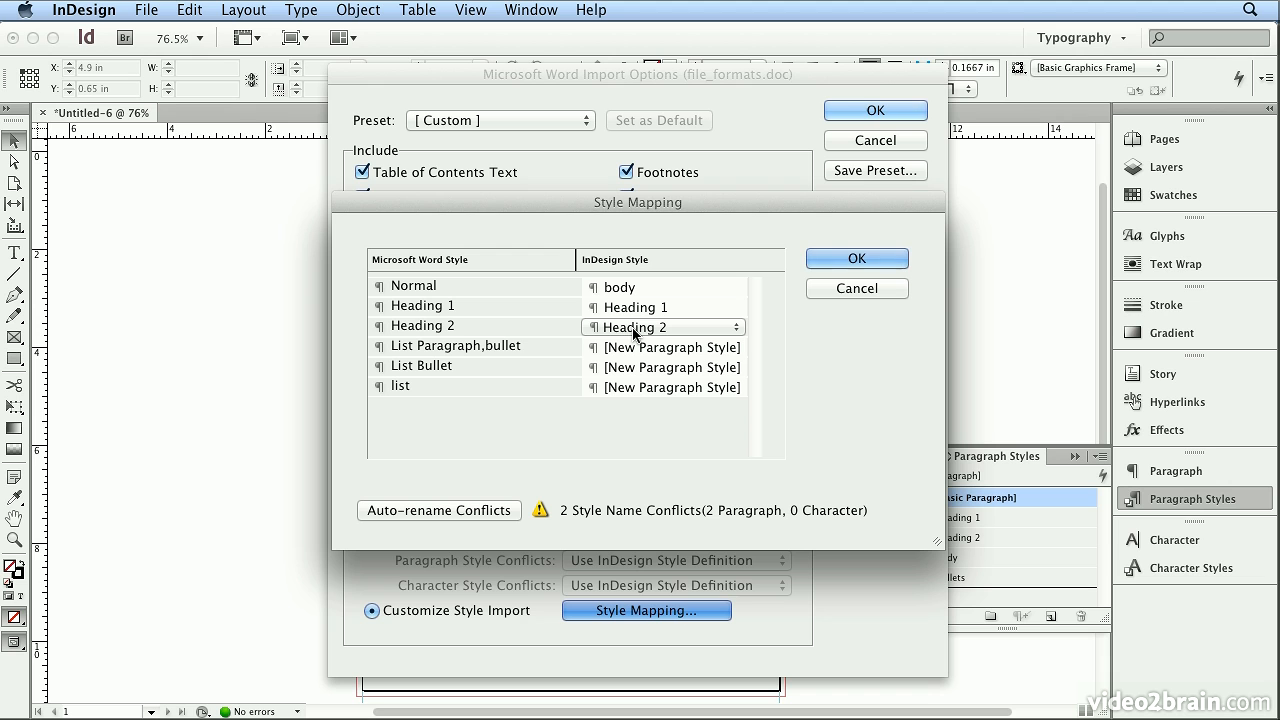
# Step: Map the Word styles List Paragraph,bullet, List Bullet and list to the InDesign style bullets
pyautogui.click(494, 347)
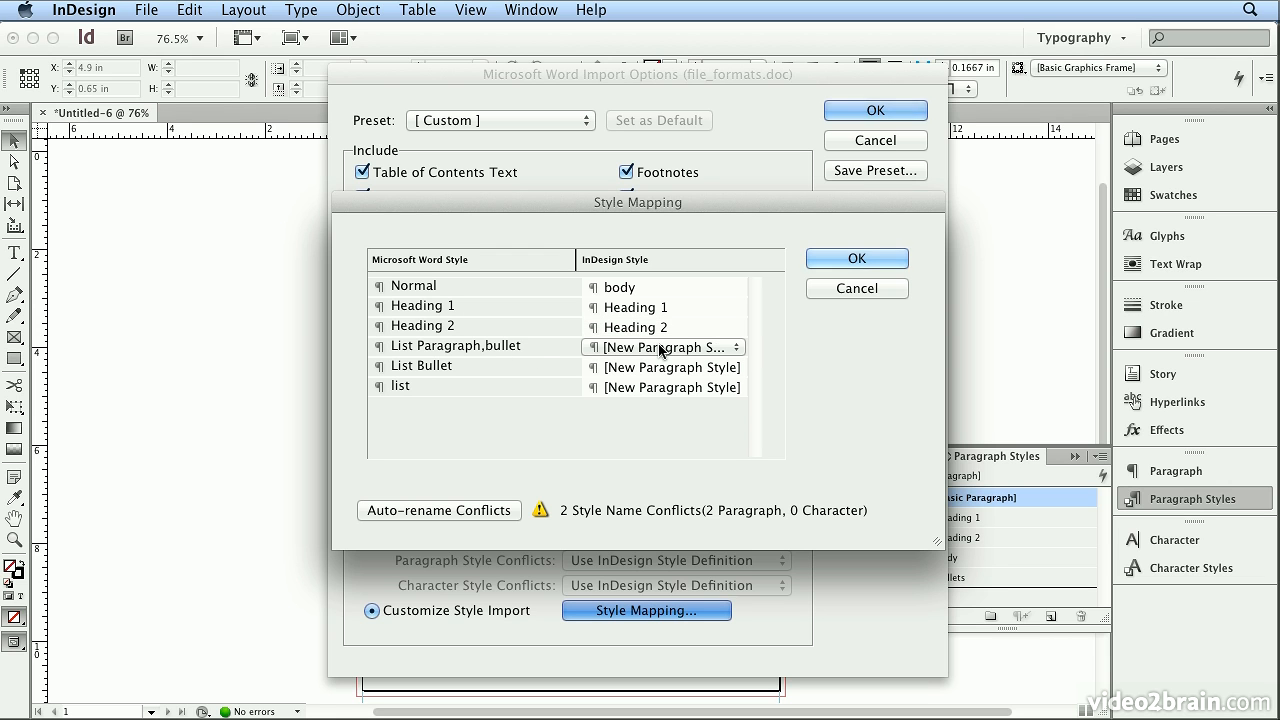
pyautogui.click(660, 347)
pyautogui.click(662, 455)
pyautogui.click(632, 347)
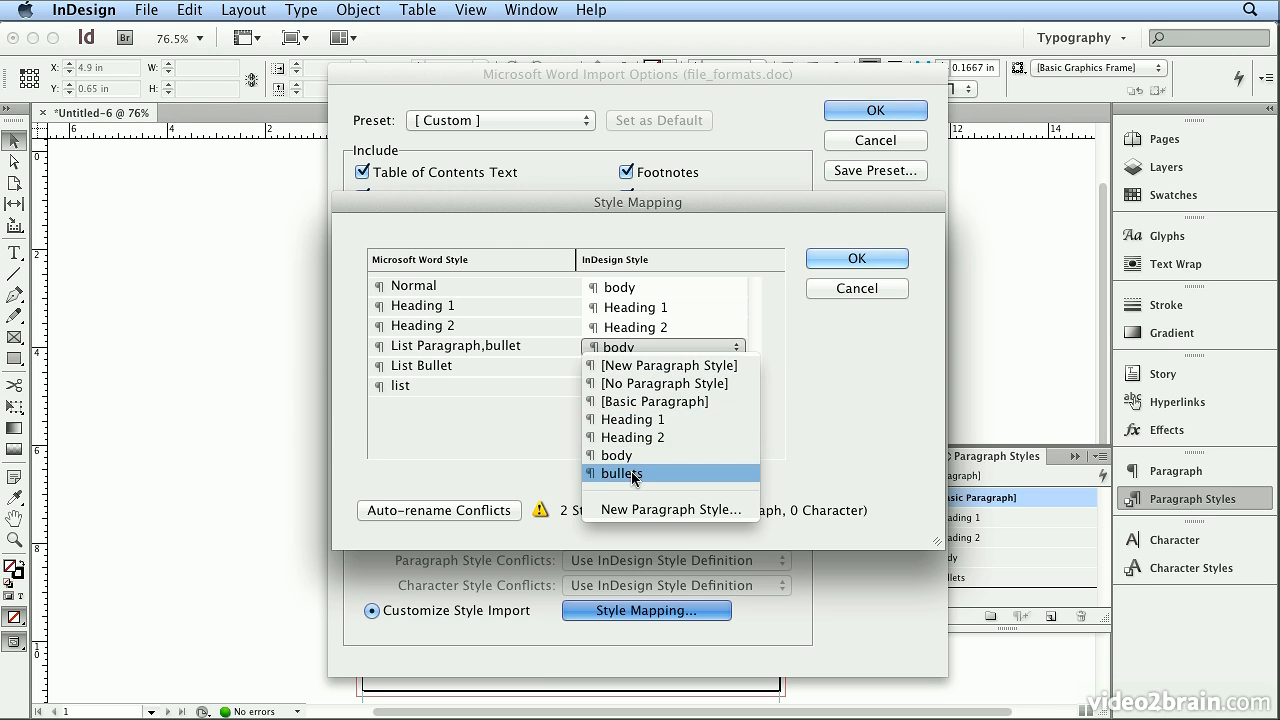
pyautogui.click(628, 473)
pyautogui.click(622, 375)
pyautogui.click(634, 494)
pyautogui.click(623, 386)
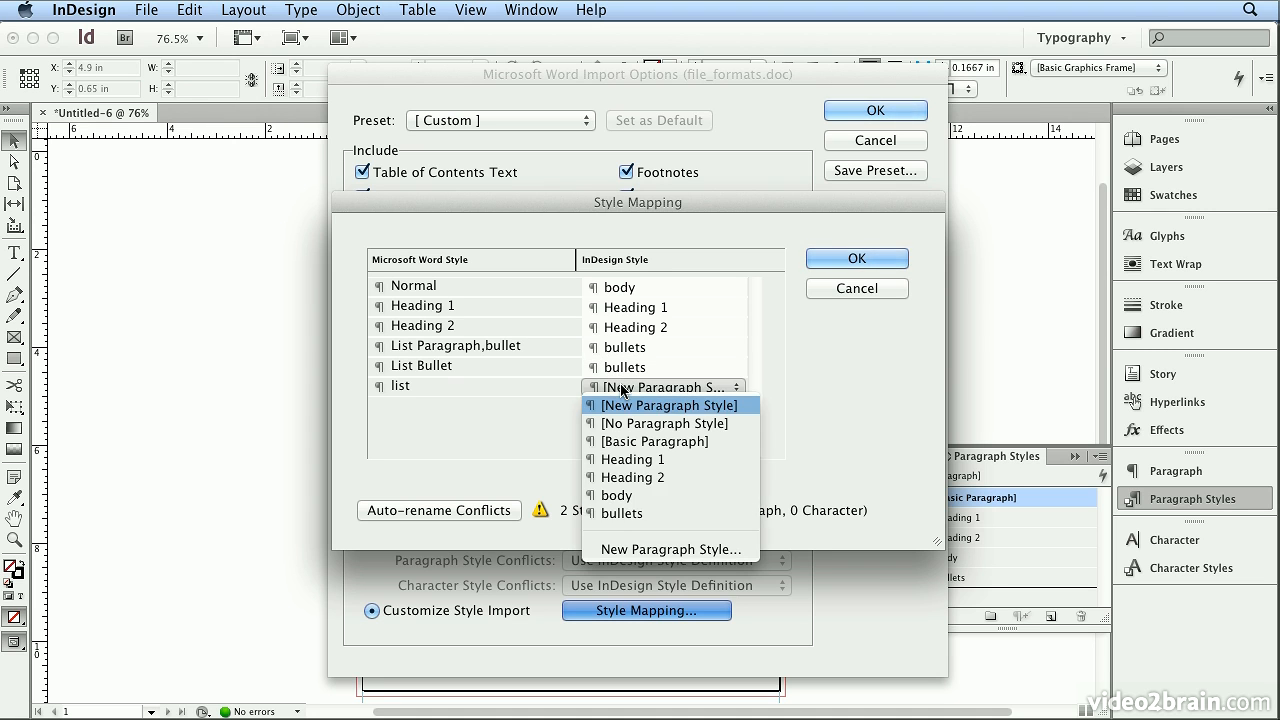
pyautogui.click(640, 516)
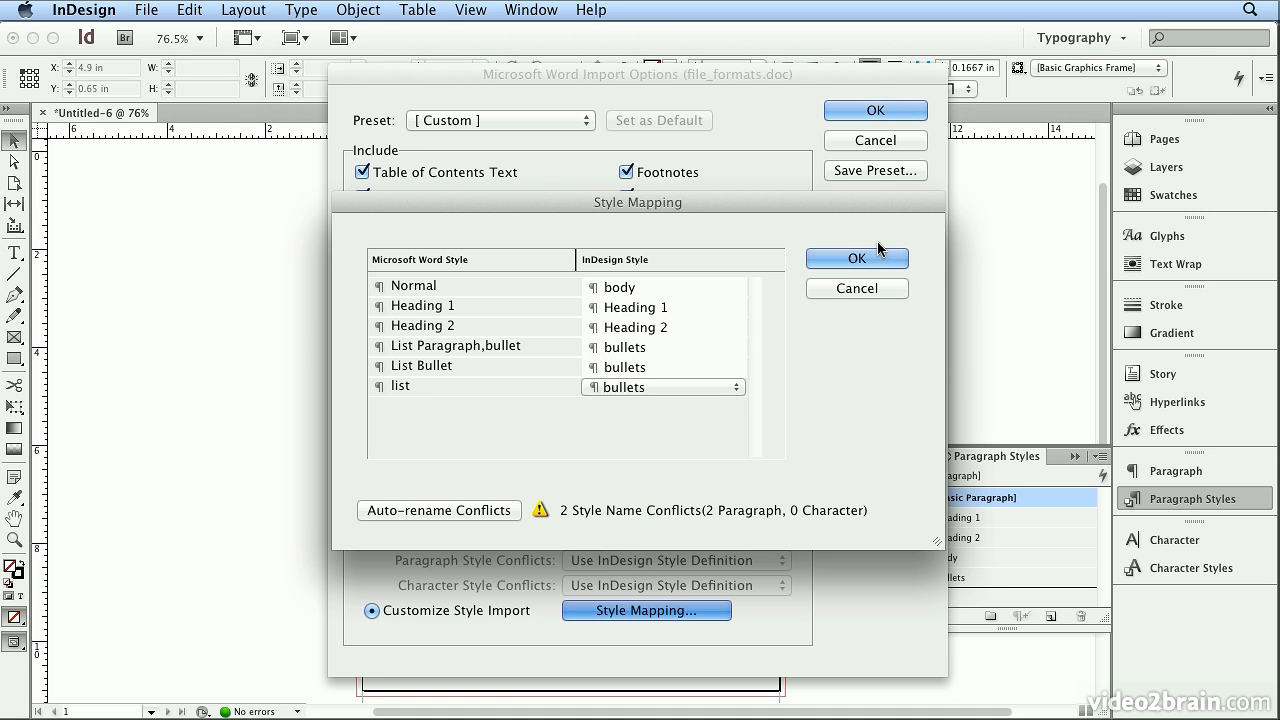
# Step: Accept the style mapping and import the text, autoflowing it from page 1's upper-left margin corner
pyautogui.click(857, 258)
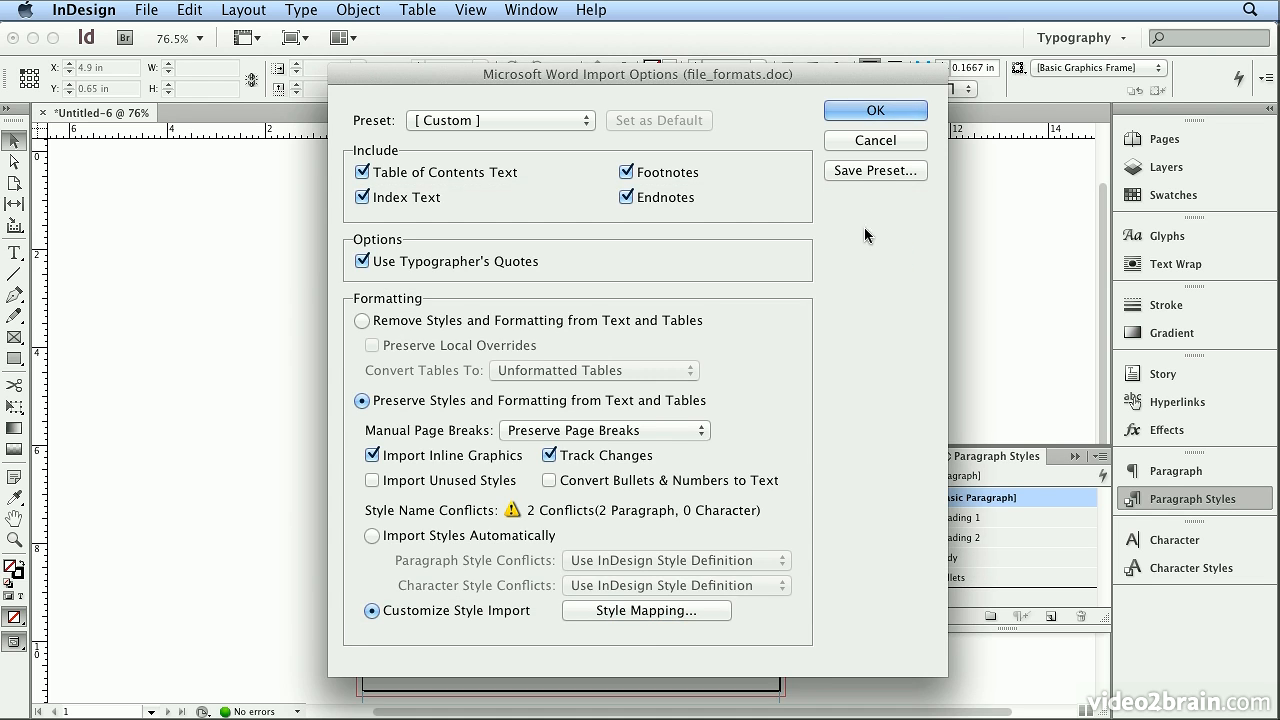
pyautogui.click(866, 110)
pyautogui.click(422, 197)
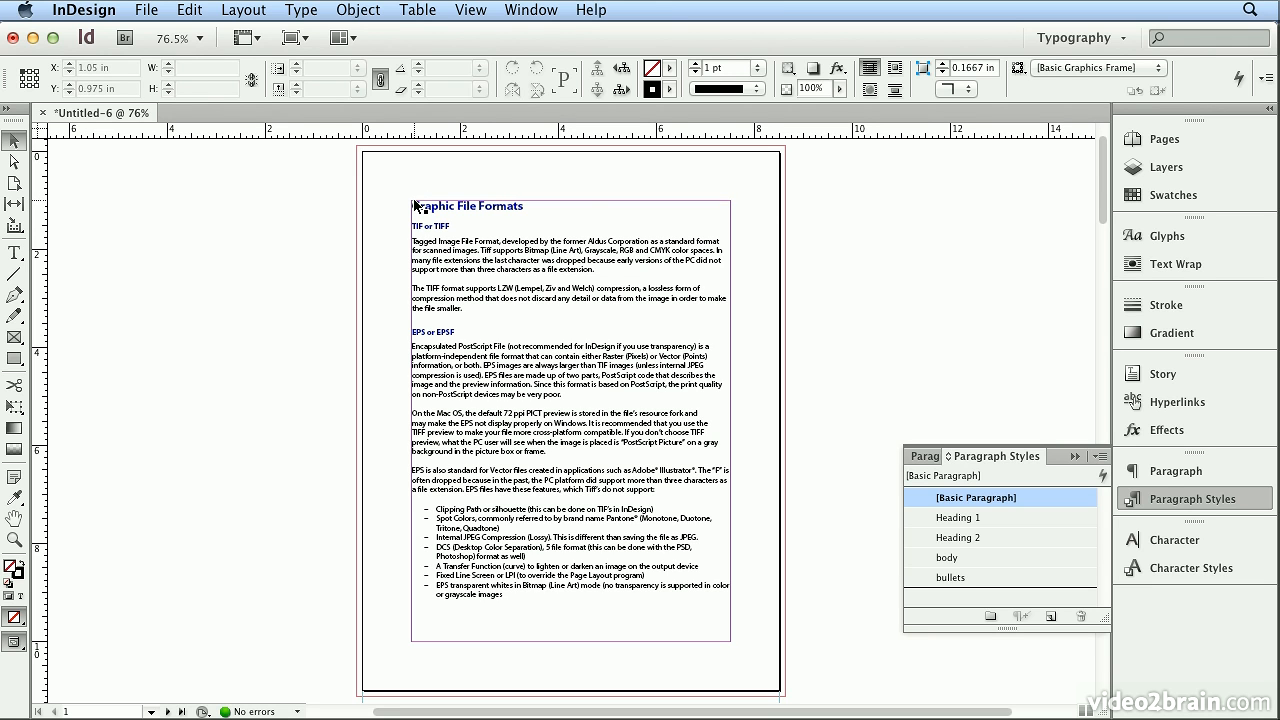
# Step: Examine the colour swatches used by the title, the TIF or TIFF heading and the first body paragraph in the fully expanded swatch list
pyautogui.doubleClick(440, 205)
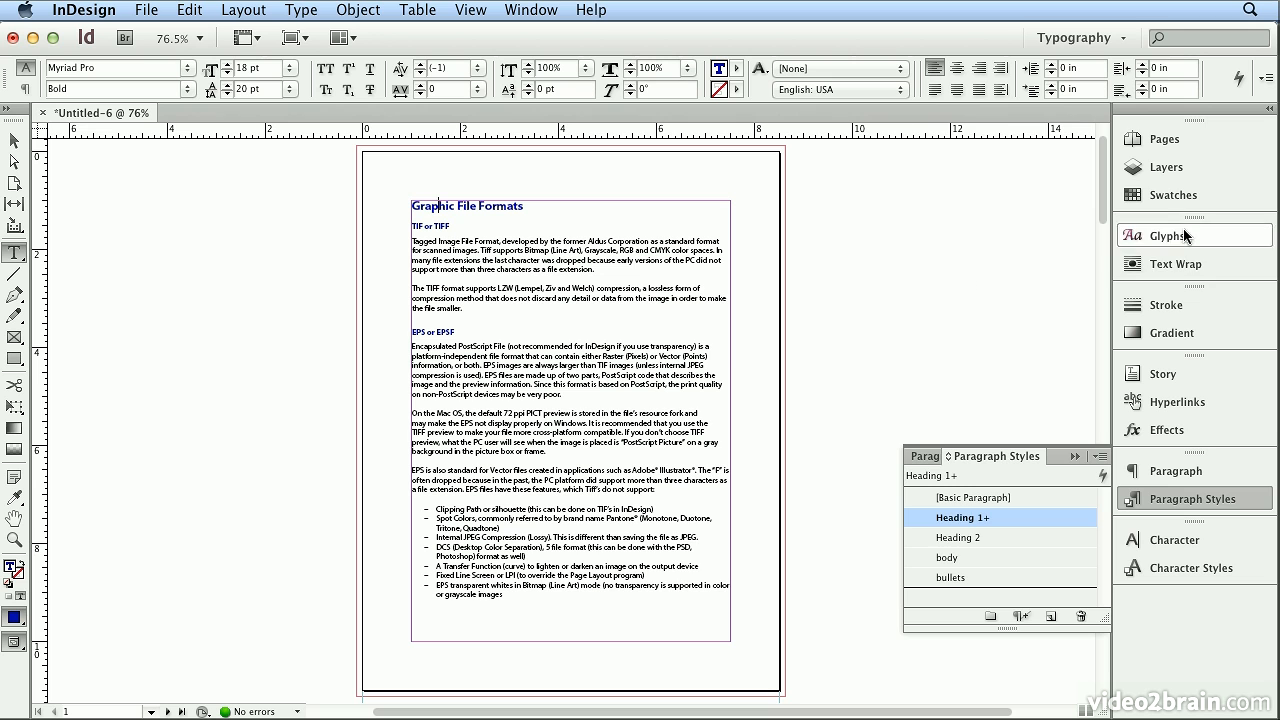
pyautogui.click(1182, 195)
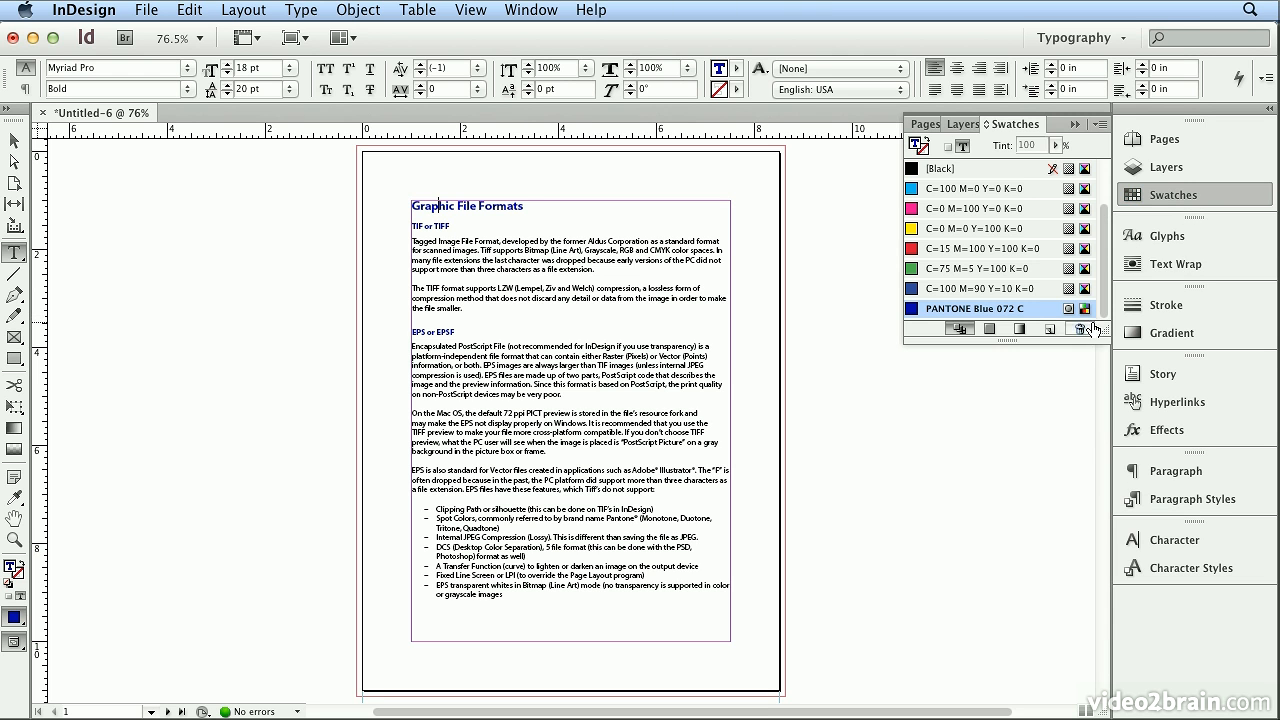
pyautogui.moveTo(1103, 330); pyautogui.dragTo(1093, 509)
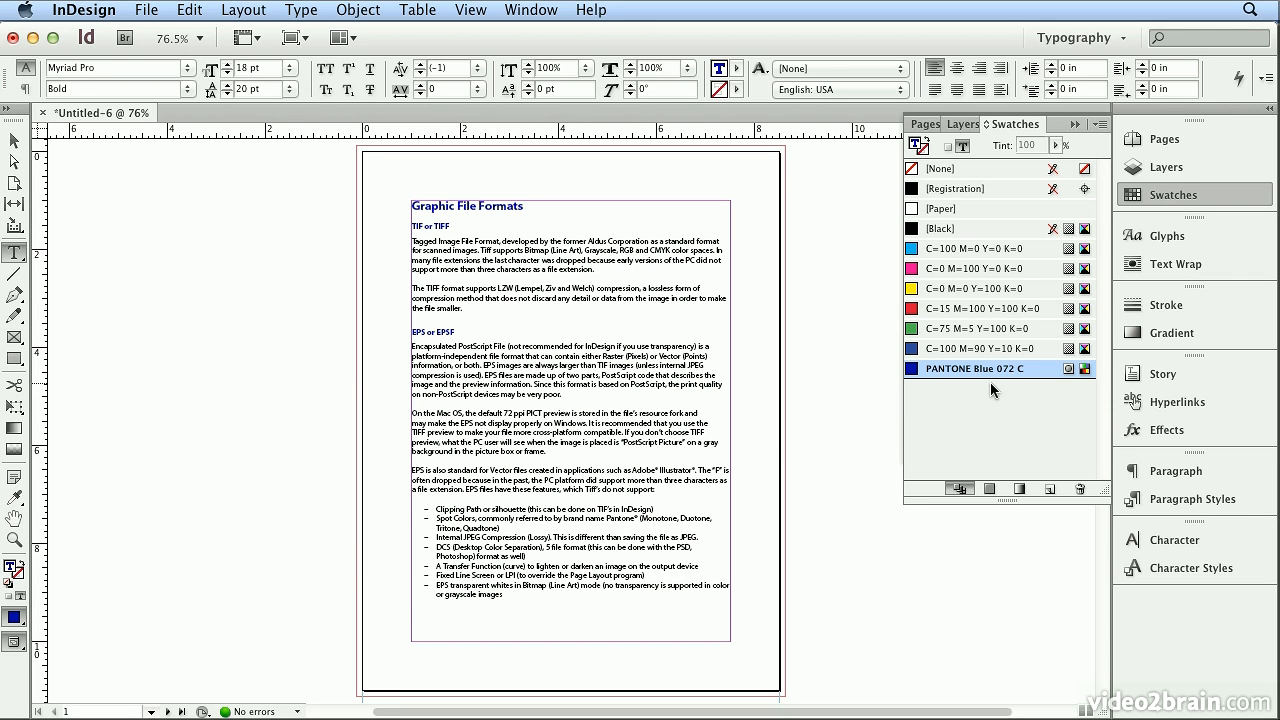
pyautogui.click(458, 225)
pyautogui.click(449, 261)
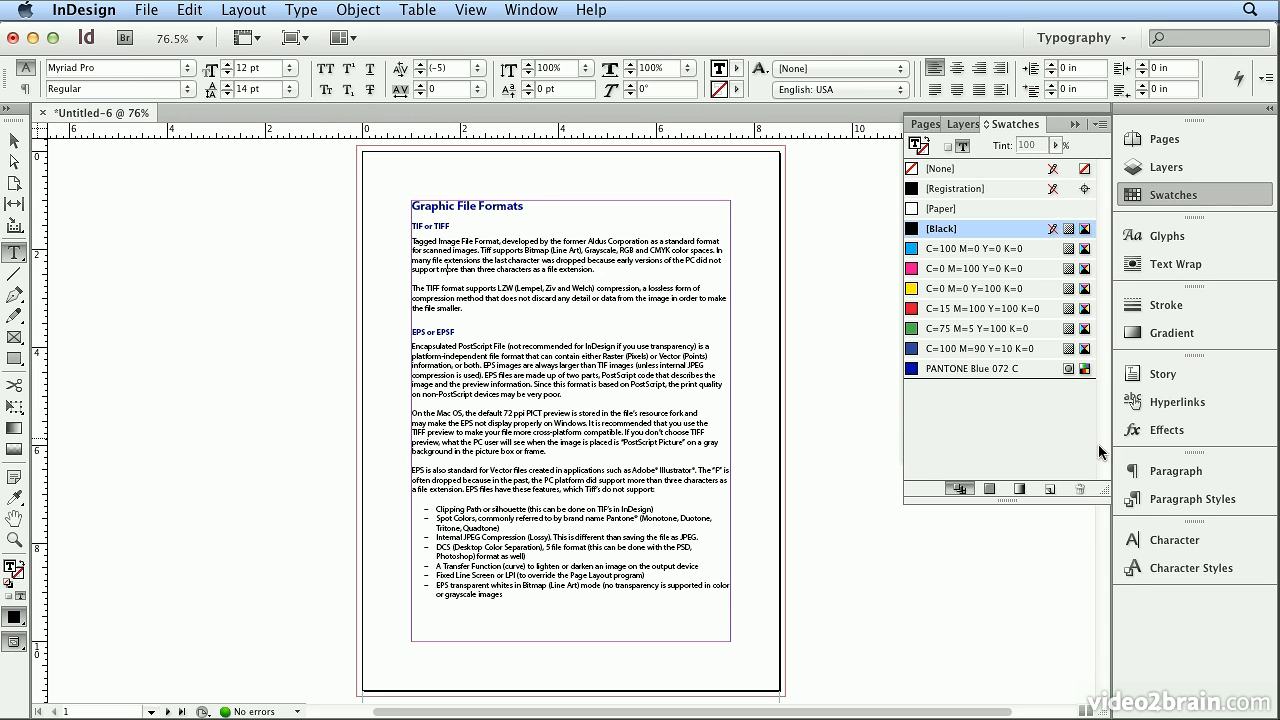
# Step: Check the paragraph styles and overrides on the first body paragraph, the title and the TIF or TIFF heading
pyautogui.click(1188, 499)
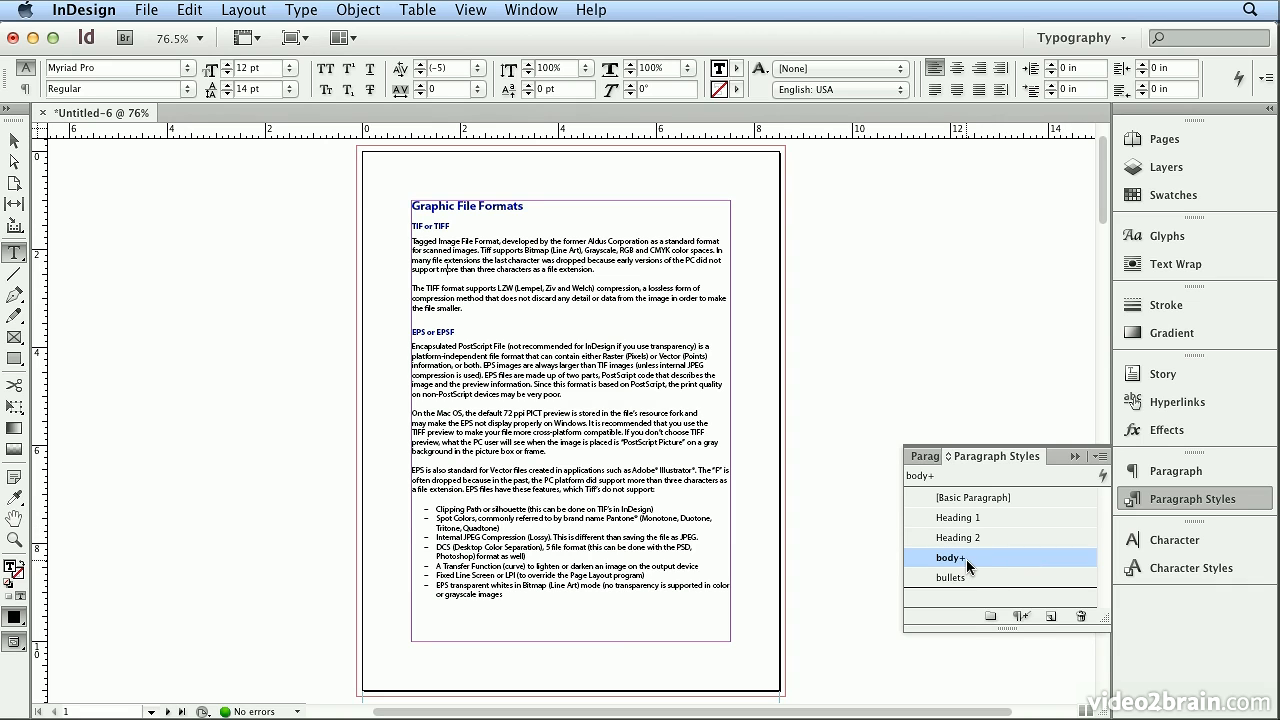
pyautogui.moveTo(967, 563)
pyautogui.click(516, 205)
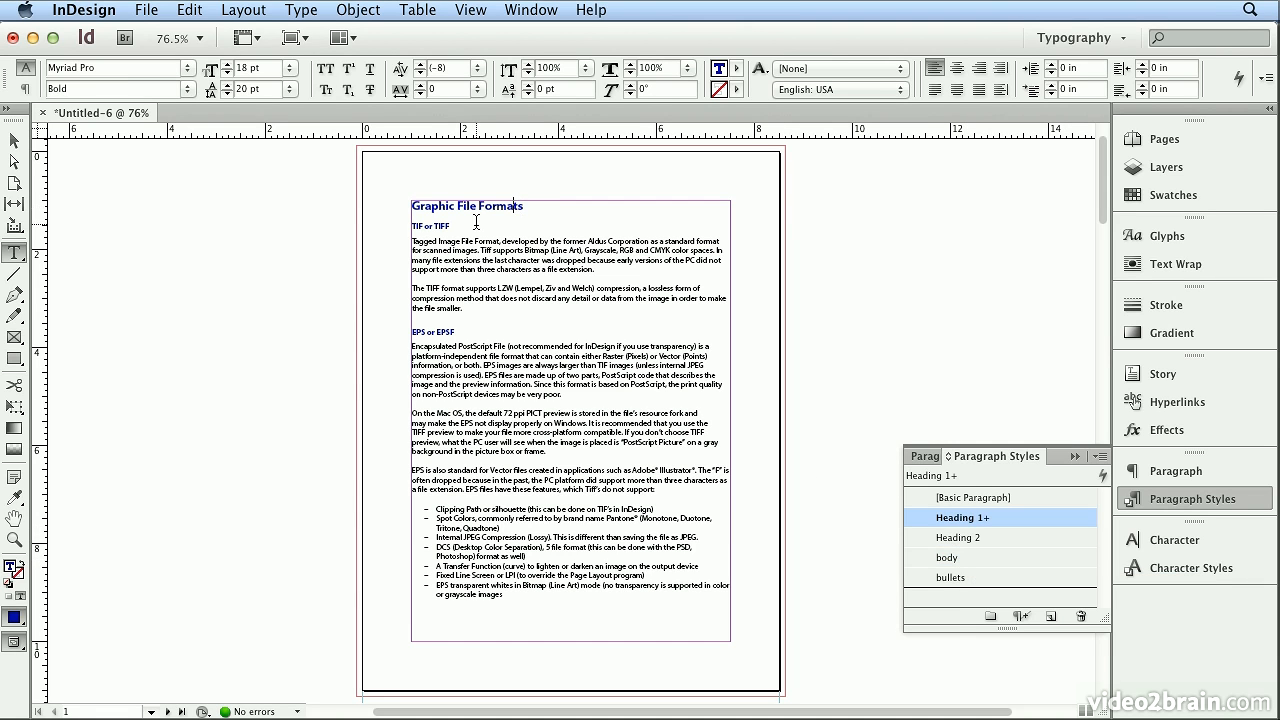
pyautogui.click(476, 226)
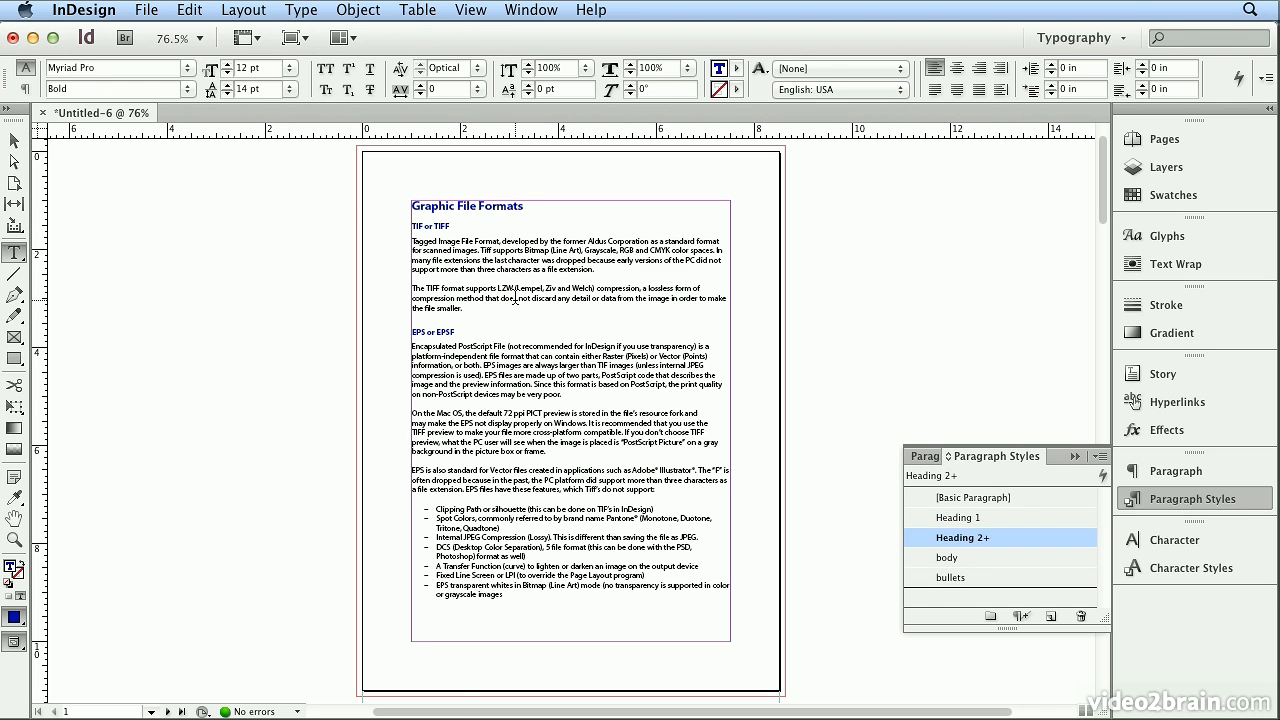
# Step: Select all the story's text and clear its style overrides, then check a bulleted and a body paragraph
pyautogui.click(185, 9)
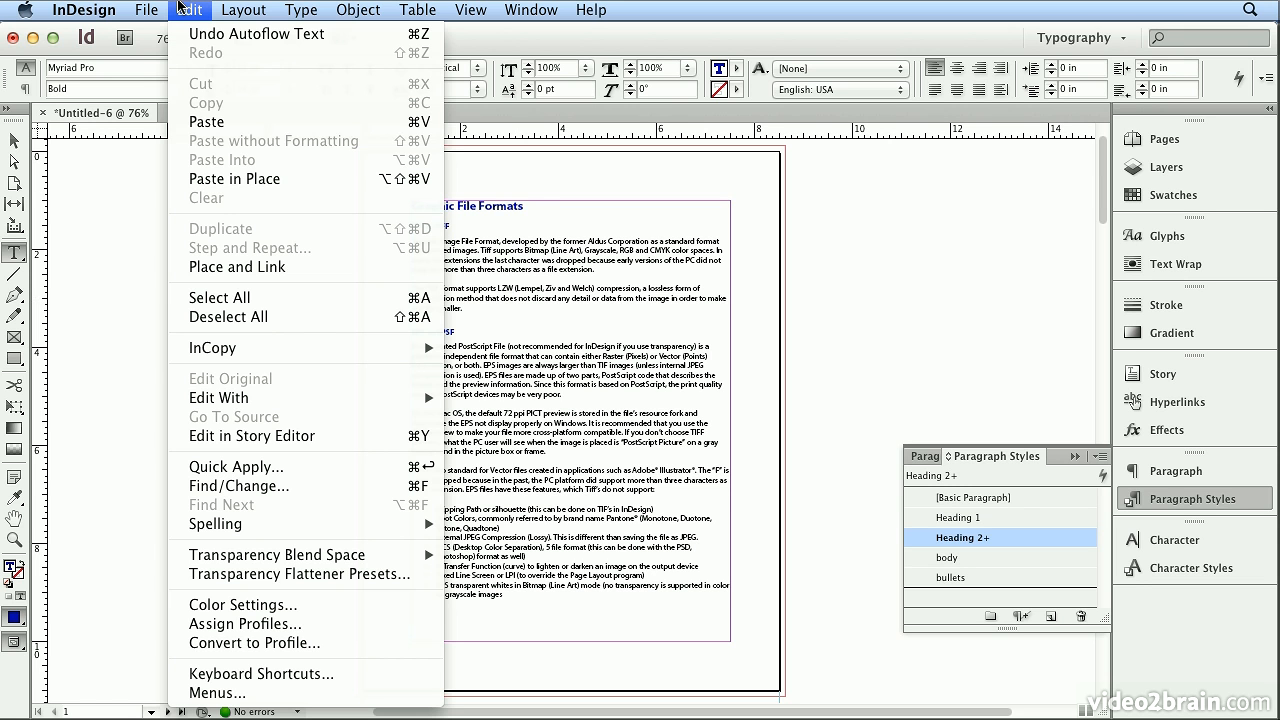
pyautogui.click(304, 298)
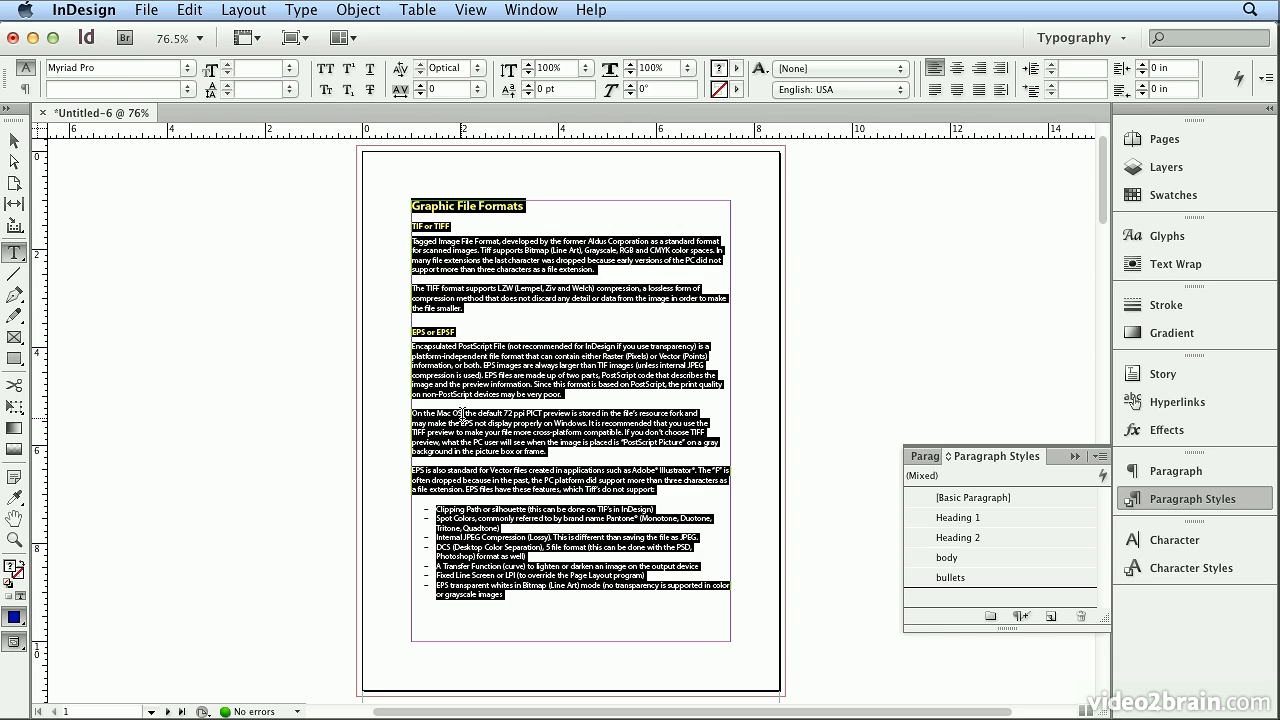
pyautogui.click(1021, 618)
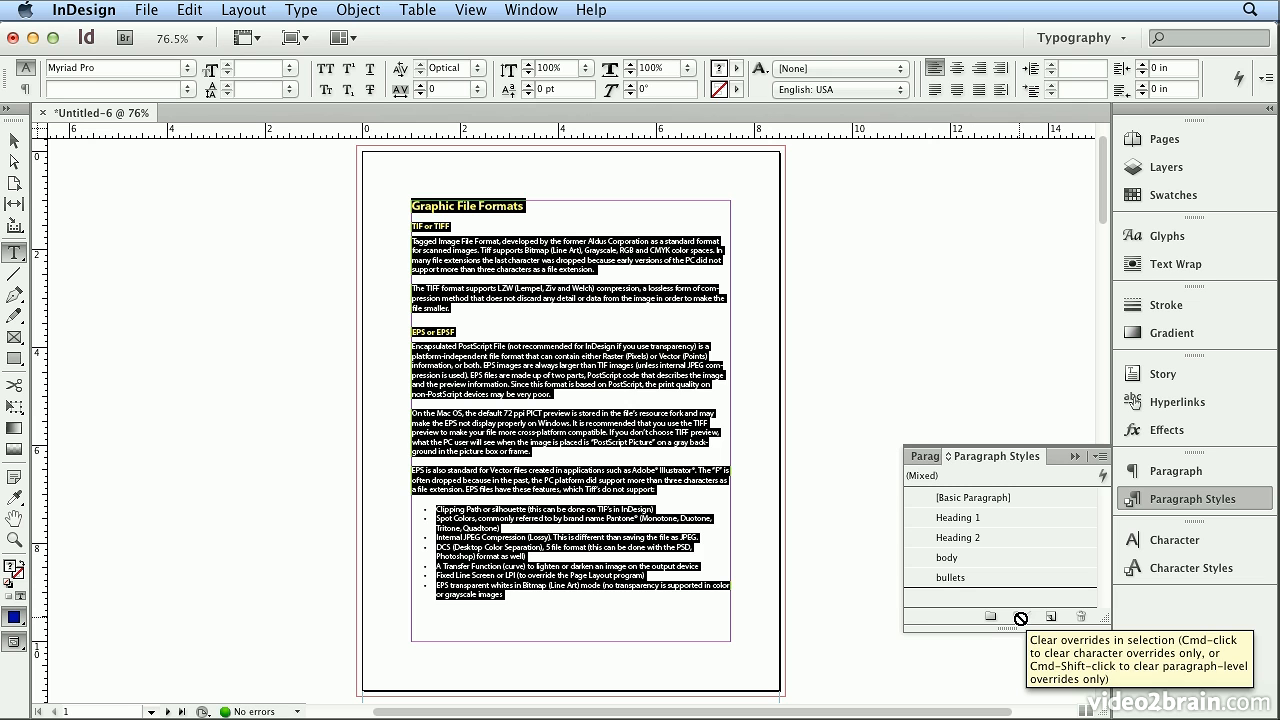
pyautogui.click(531, 509)
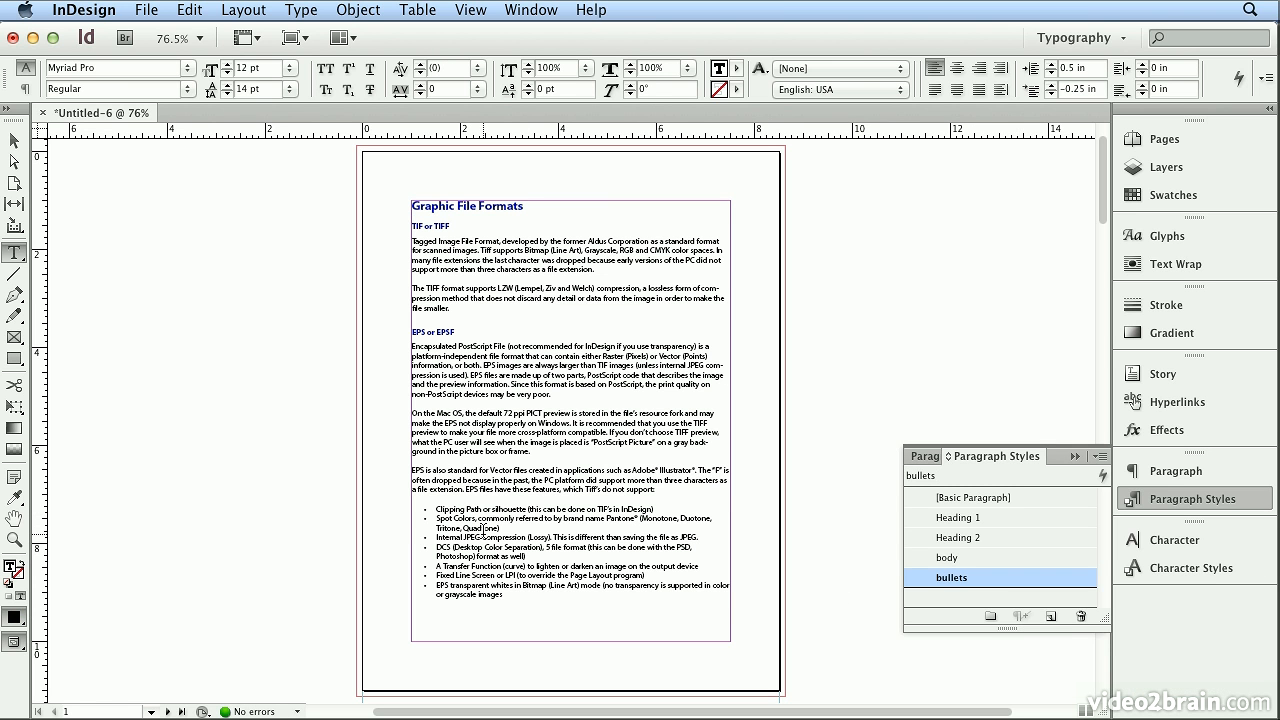
pyautogui.click(488, 439)
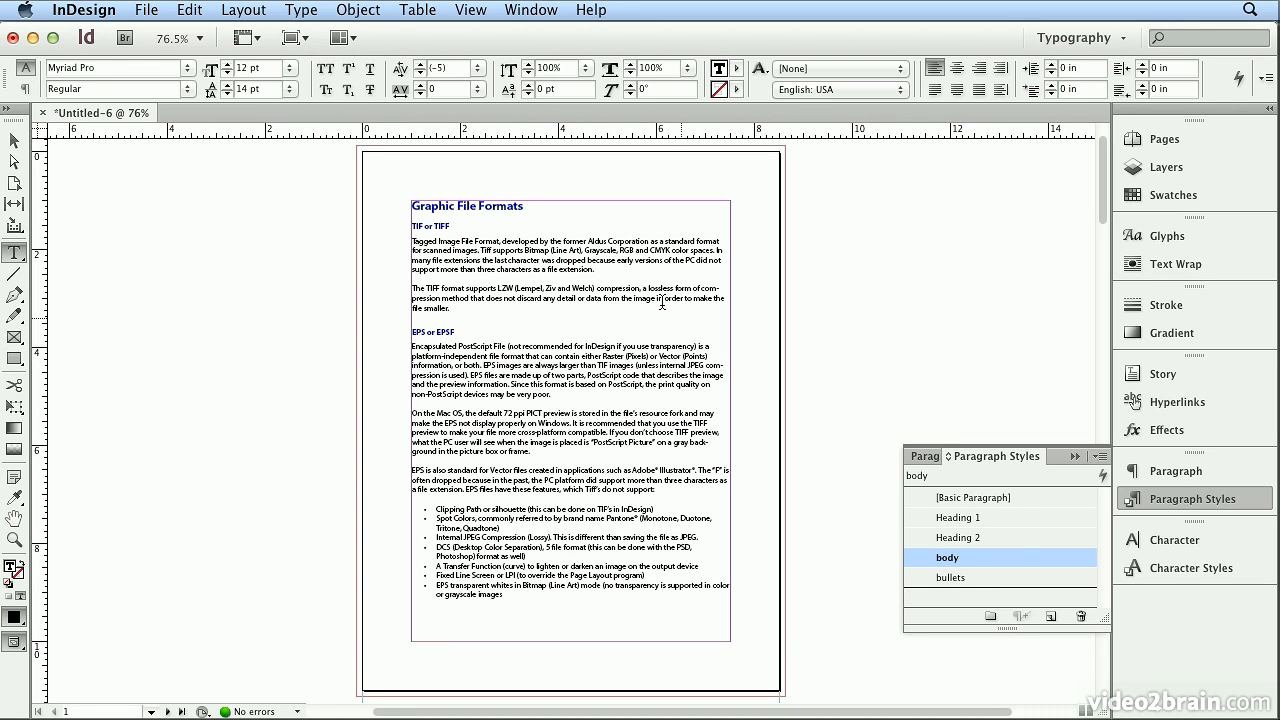